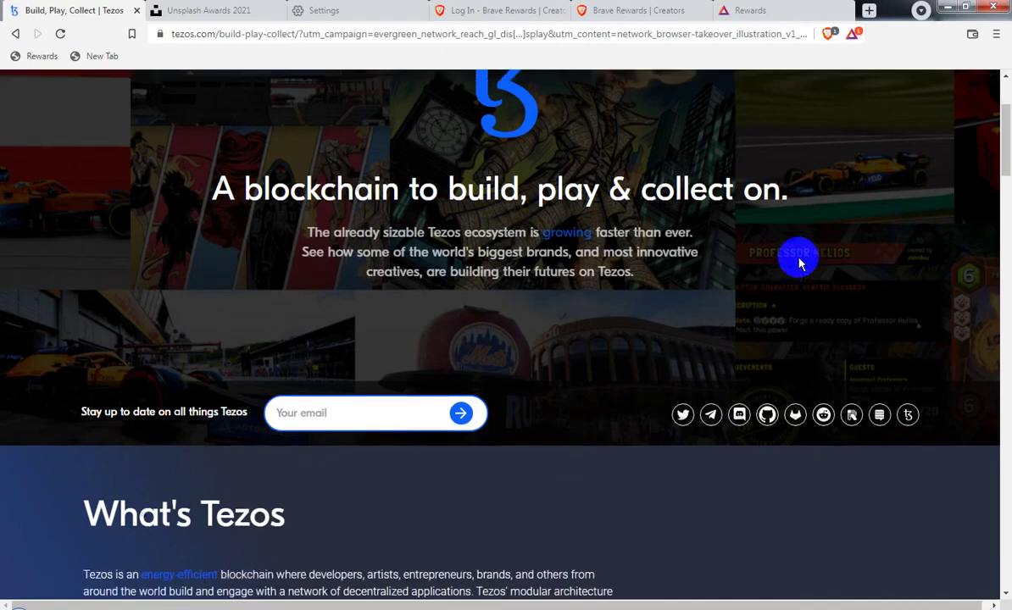
- Look through the Tezos landing page, including its NFT marketplaces, games and introductory sections
scroll(798, 263, down, 8)
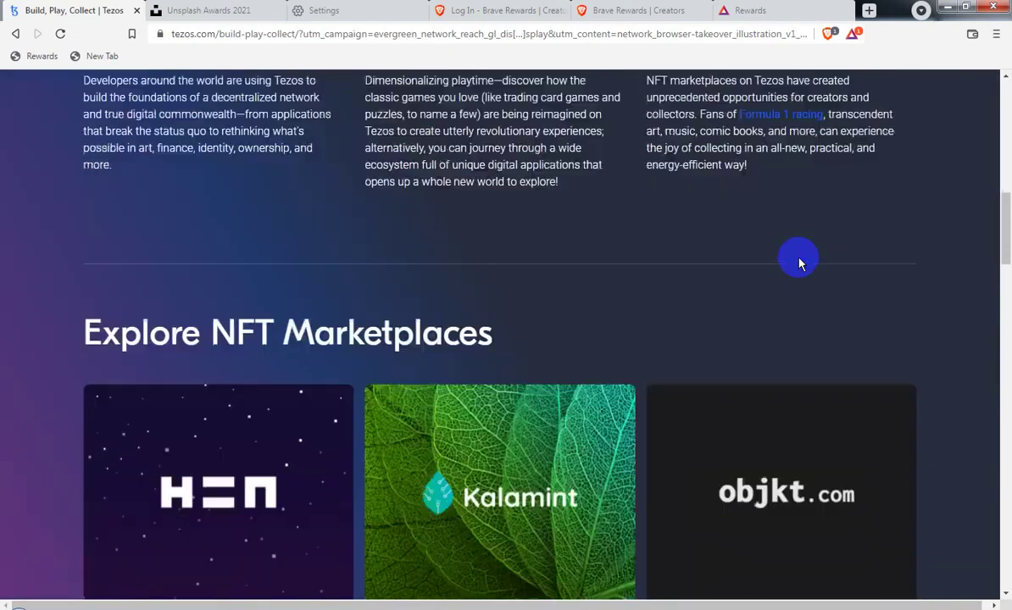
scroll(799, 263, down, 10)
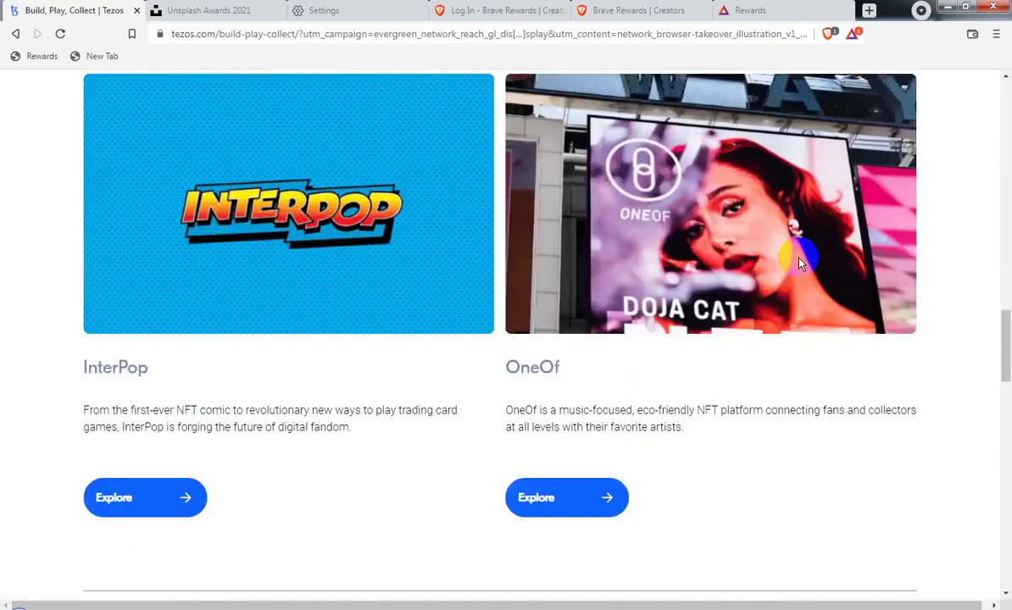
scroll(799, 263, down, 10)
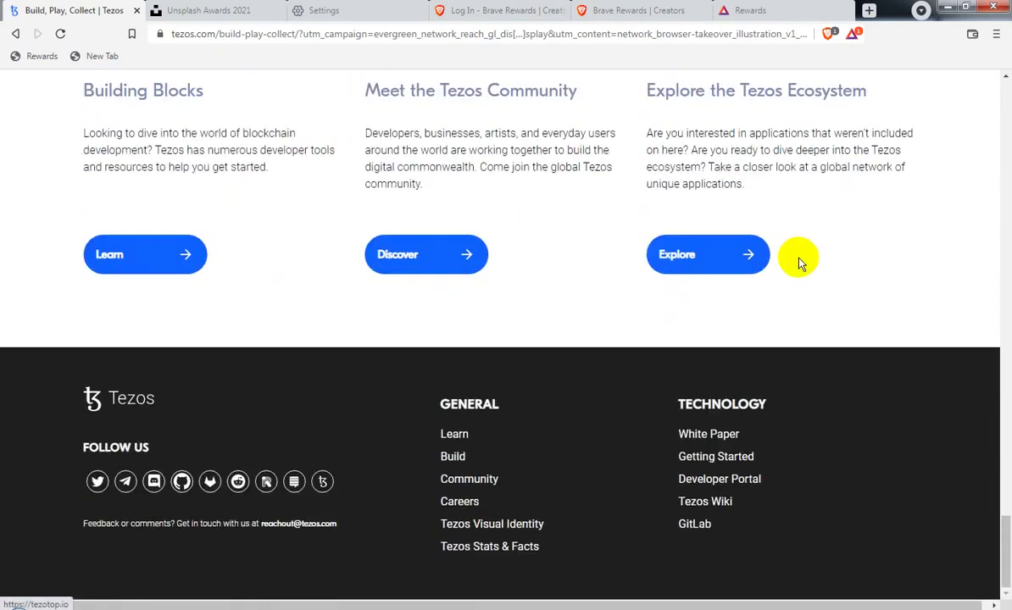
scroll(799, 262, up, 8)
scroll(798, 273, up, 7)
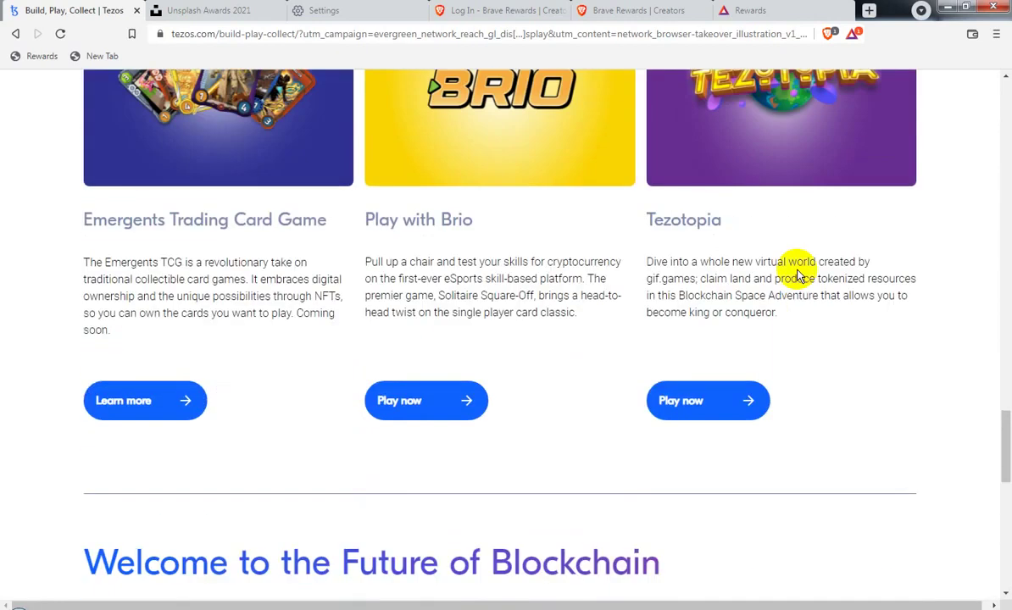
scroll(797, 274, up, 10)
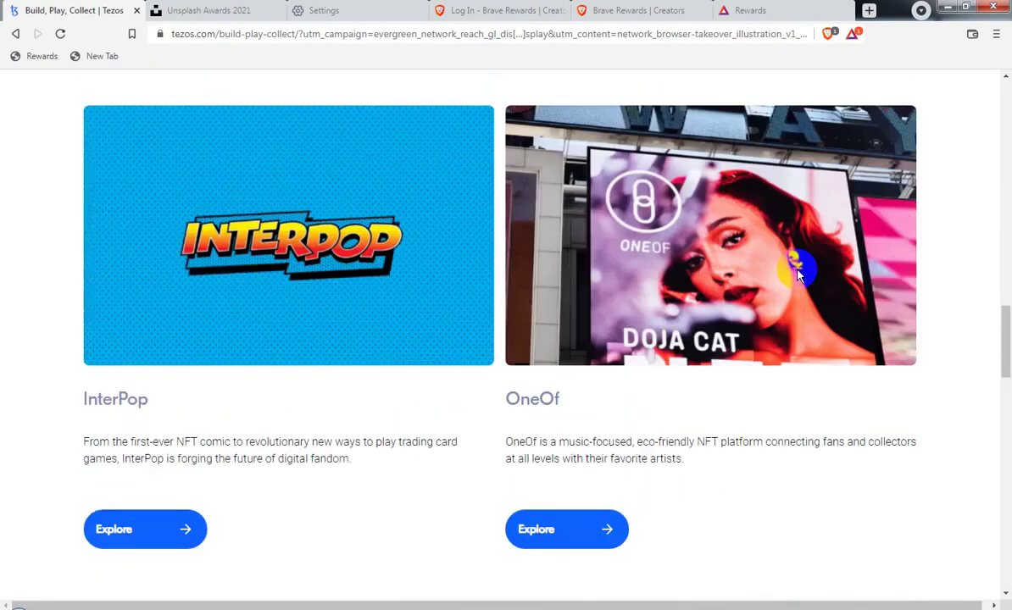
scroll(797, 273, up, 8)
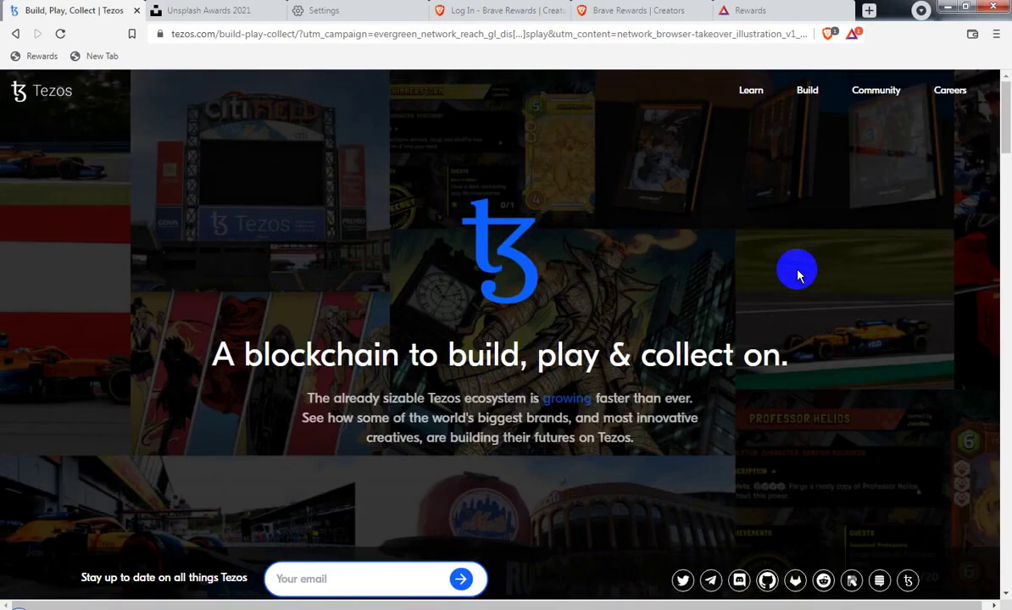
scroll(648, 289, down, 4)
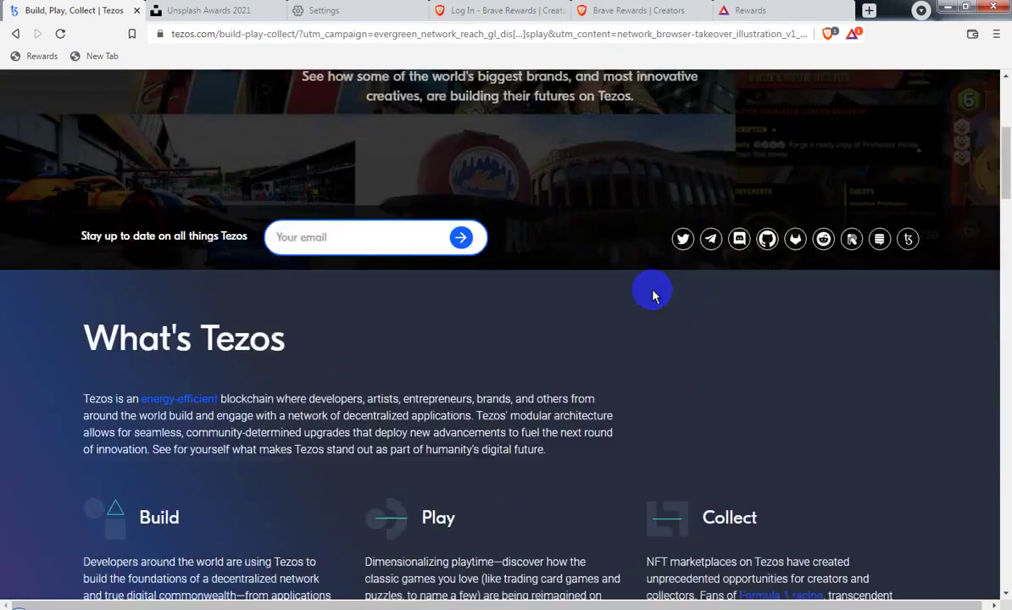
scroll(605, 338, up, 4)
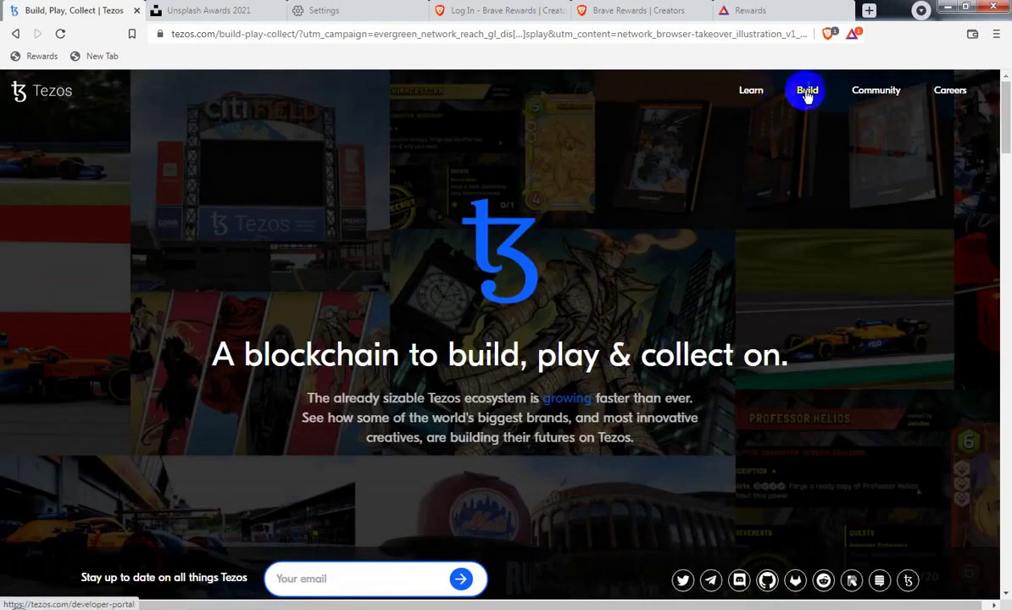
- Open the Tezos Learn page and look over its Getting Started topics
click(755, 96)
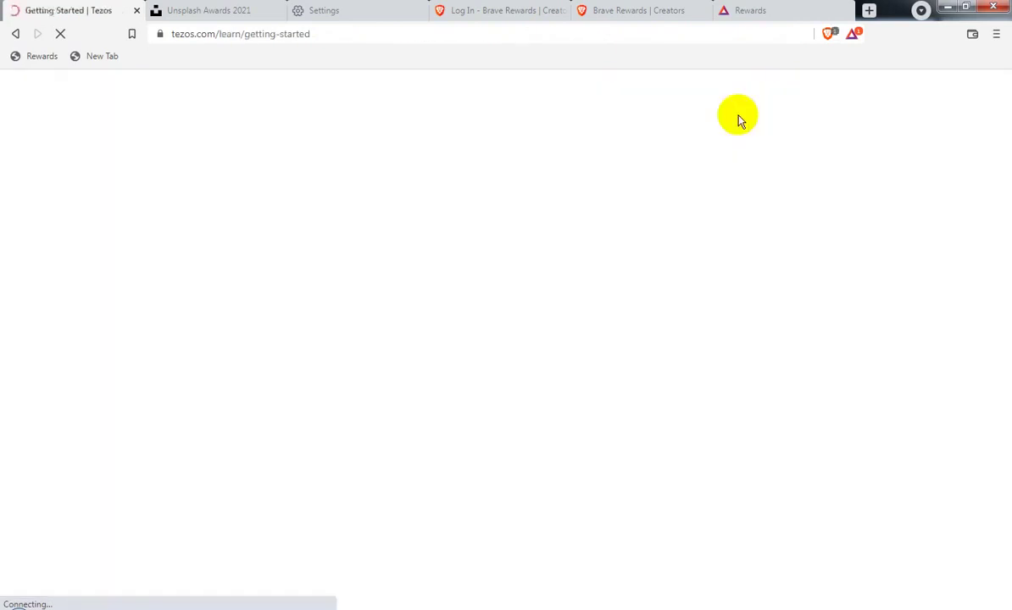
scroll(714, 343, down, 3)
scroll(714, 343, down, 3)
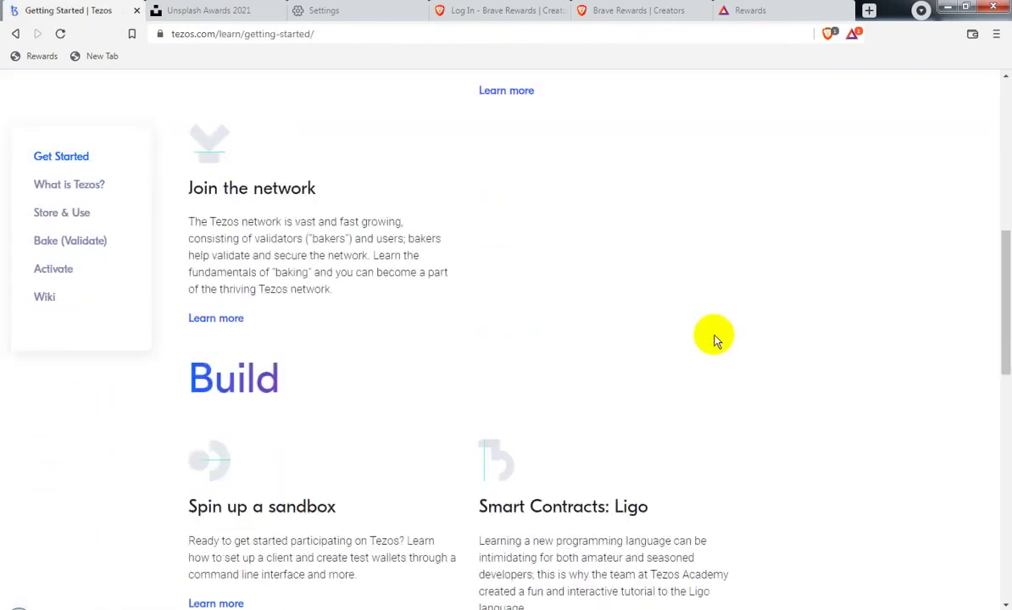
scroll(715, 339, up, 6)
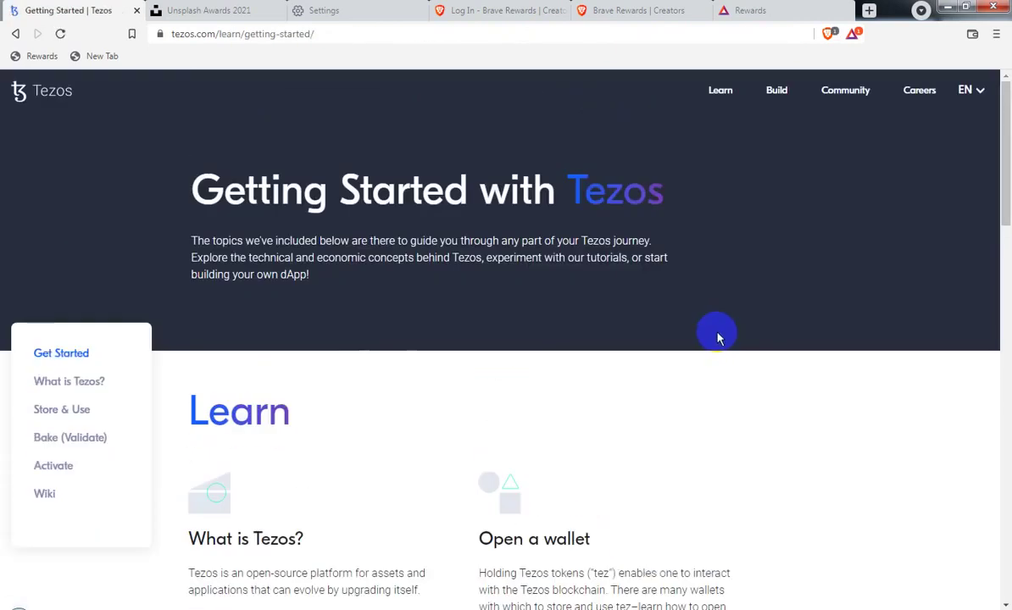
- Go back to the new tab page and highlight this month's estimated Brave Rewards earnings
click(13, 34)
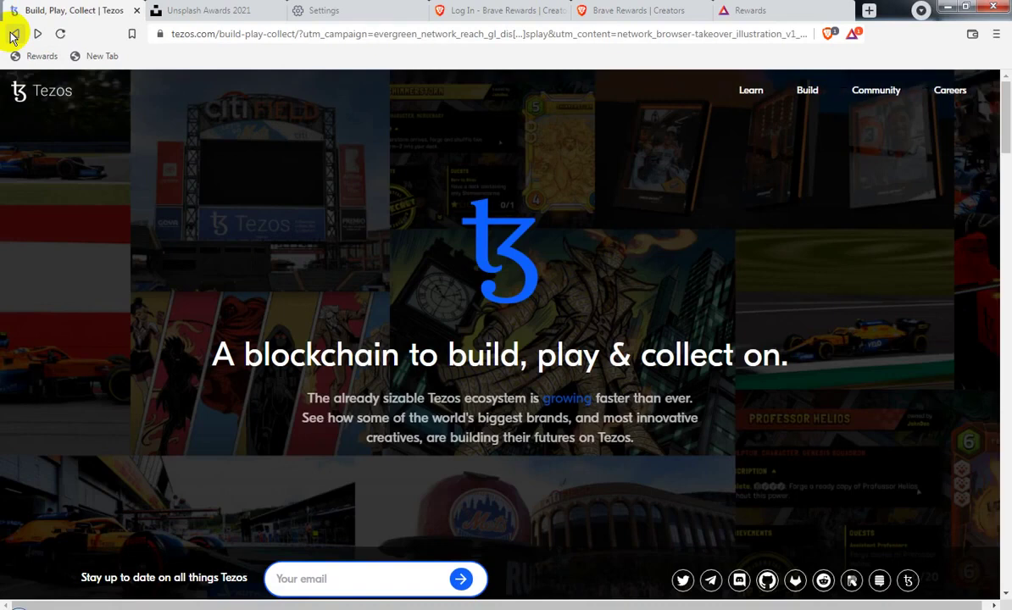
click(13, 34)
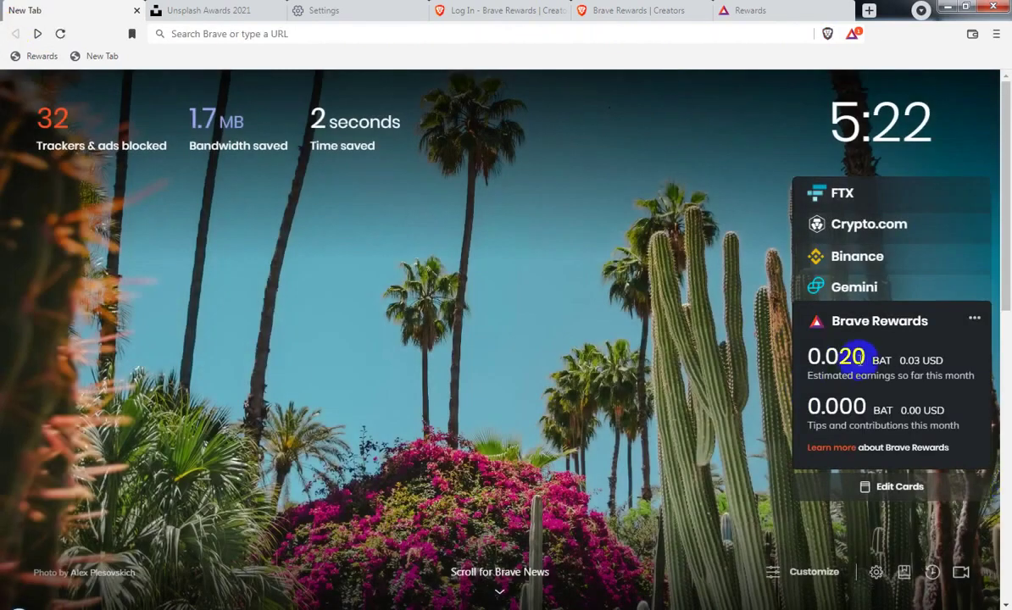
drag(812, 356, 927, 357)
- Open the browser settings and set the startup behaviour to "Continue where you left off"
click(996, 34)
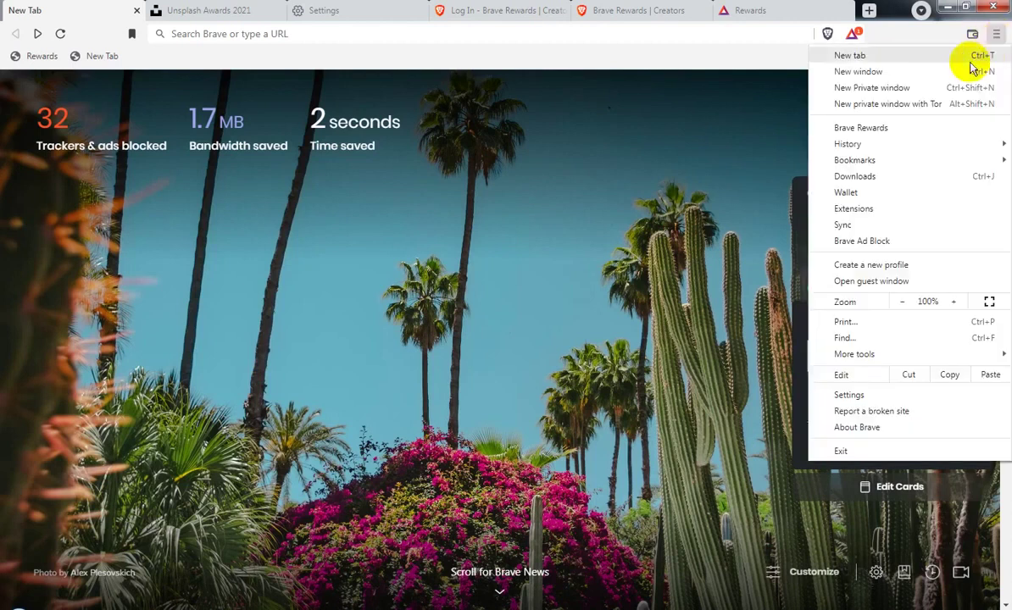
click(851, 394)
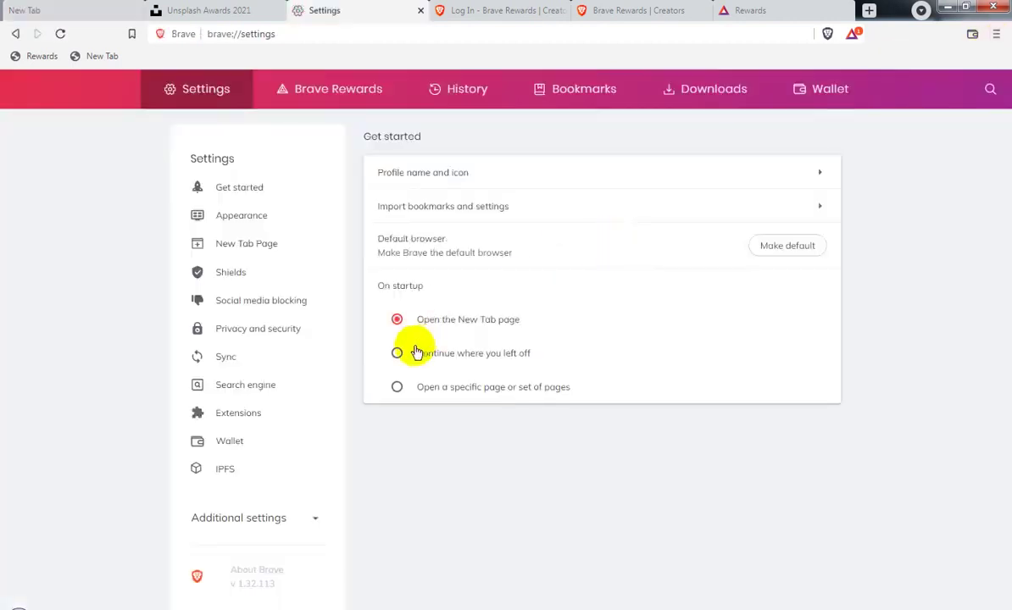
click(397, 354)
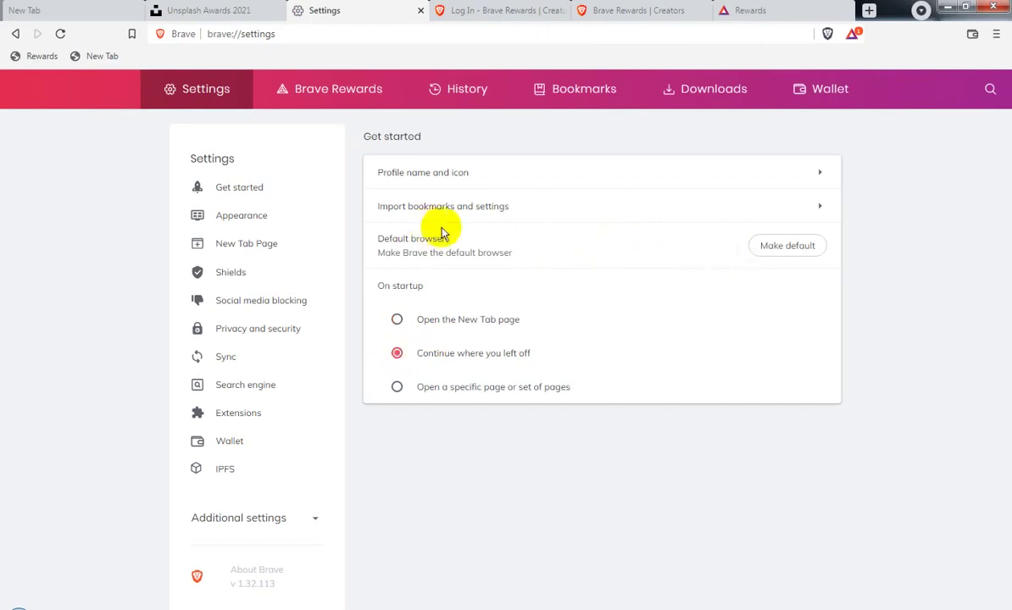
click(267, 192)
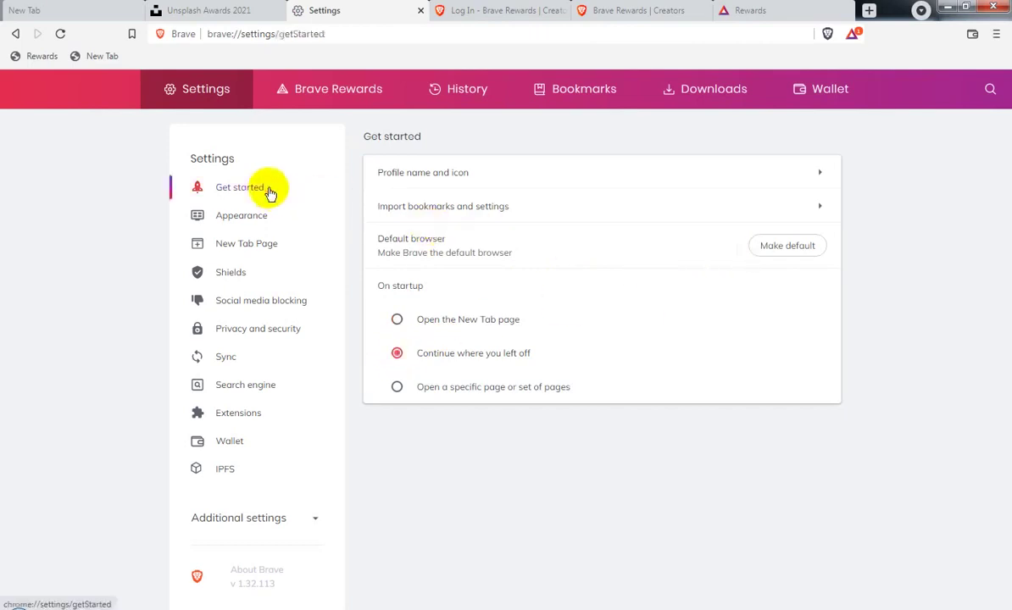
- In the Appearance settings, enable always showing full URLs and showing Brave suggested sites in autocomplete suggestions
click(255, 220)
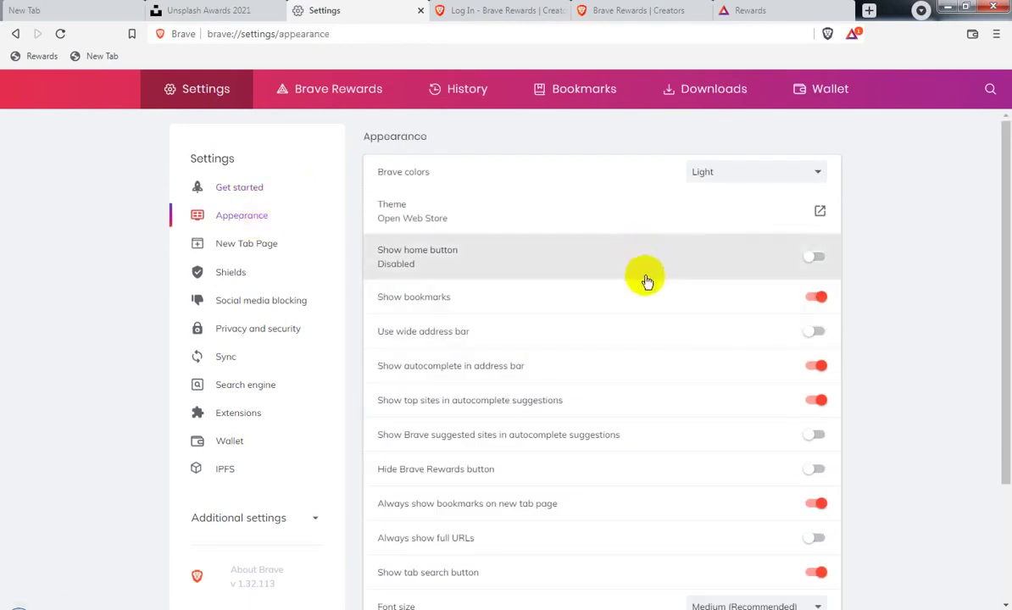
scroll(673, 302, down, 1)
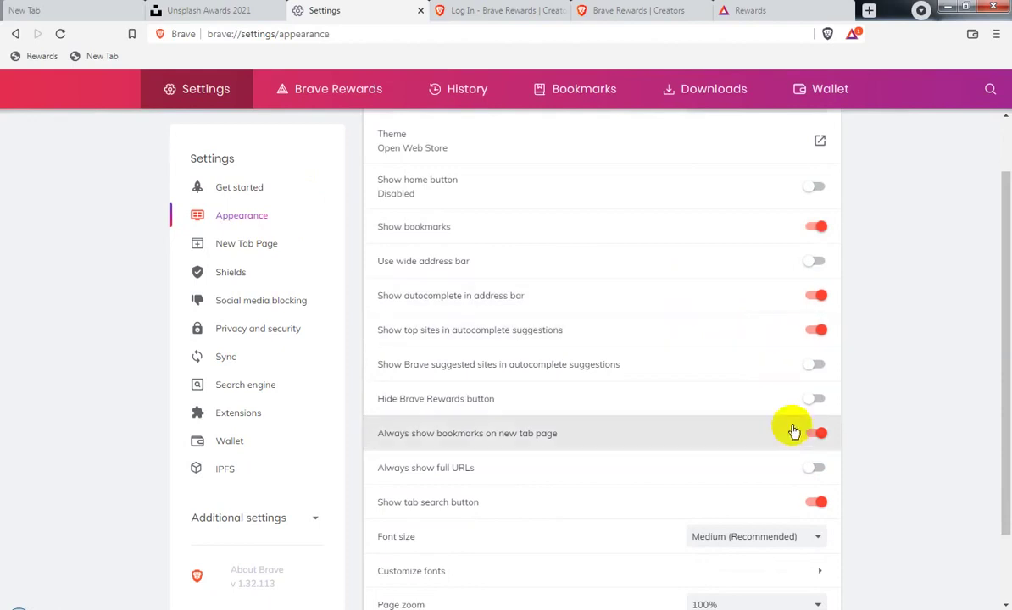
click(815, 467)
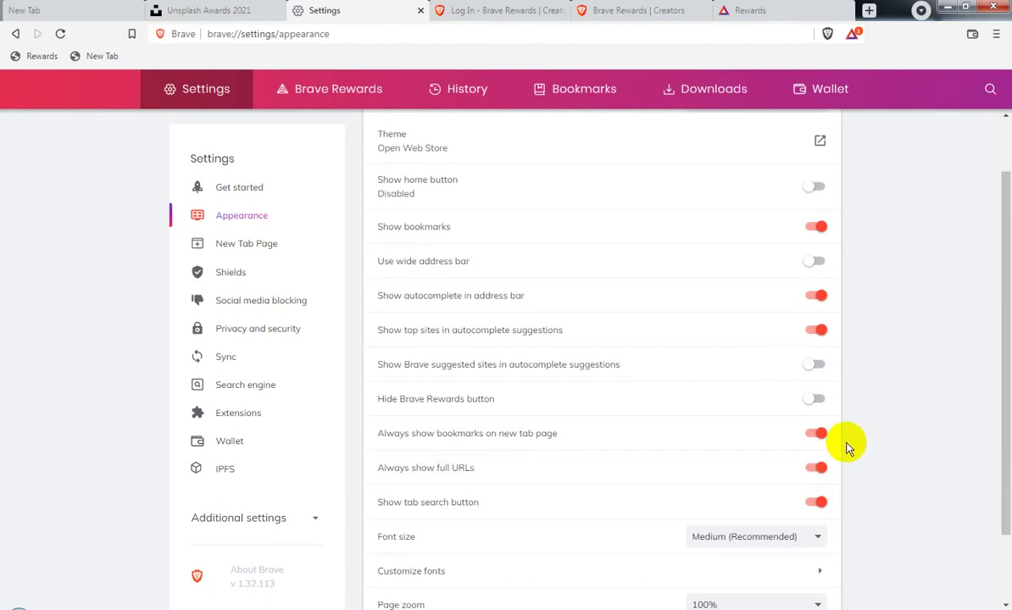
scroll(852, 439, down, 2)
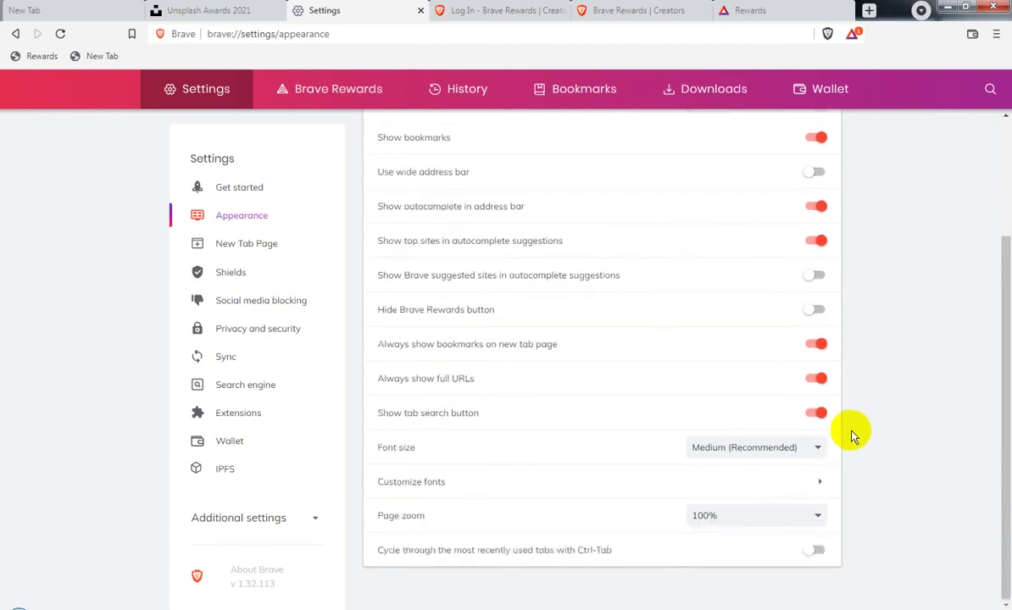
click(816, 274)
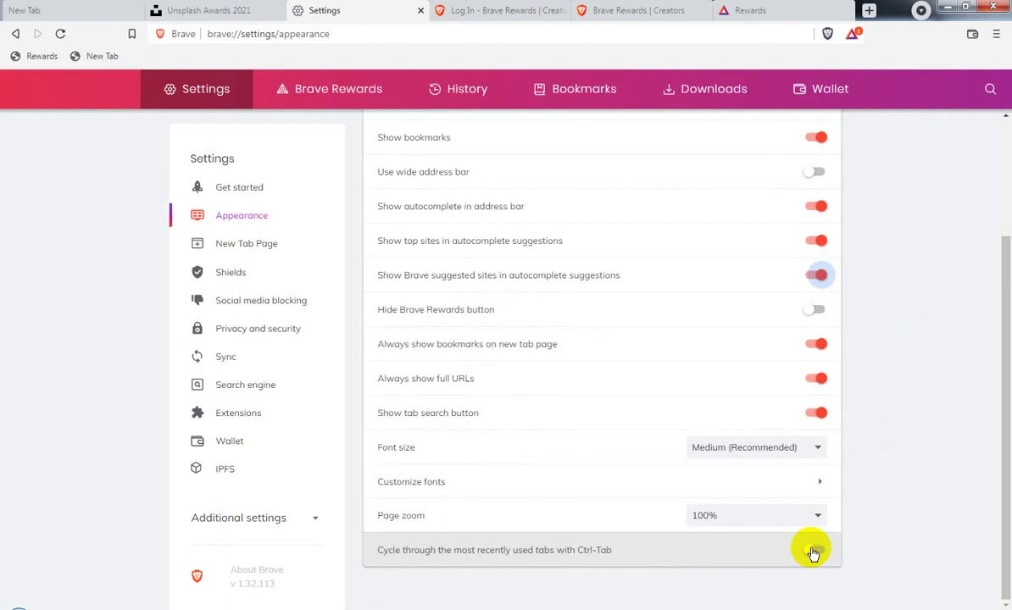
- Try Homepage as the content of the new tab page, and set it back to Dashboard
click(268, 254)
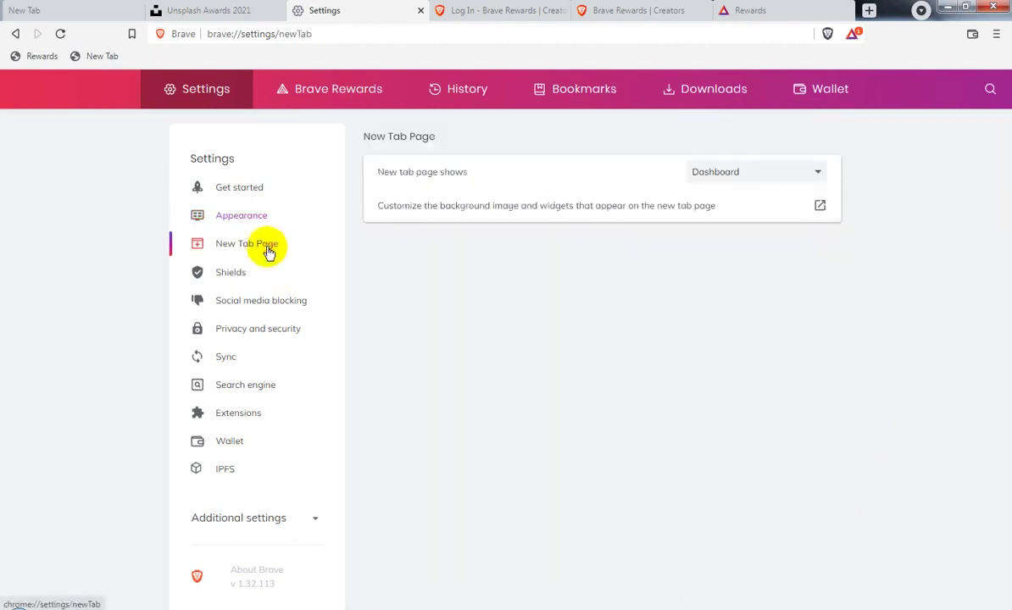
click(766, 174)
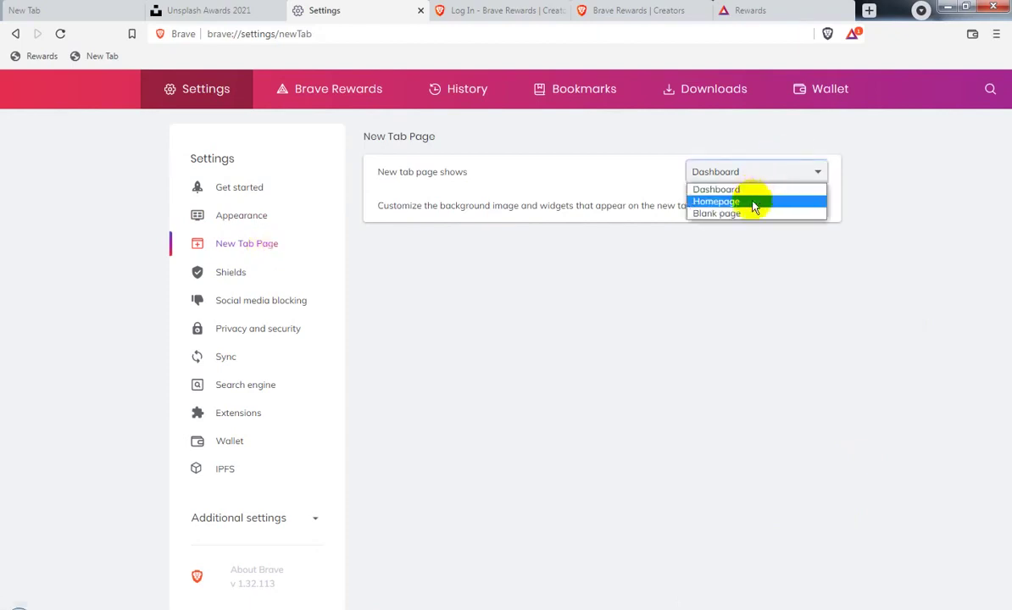
click(753, 203)
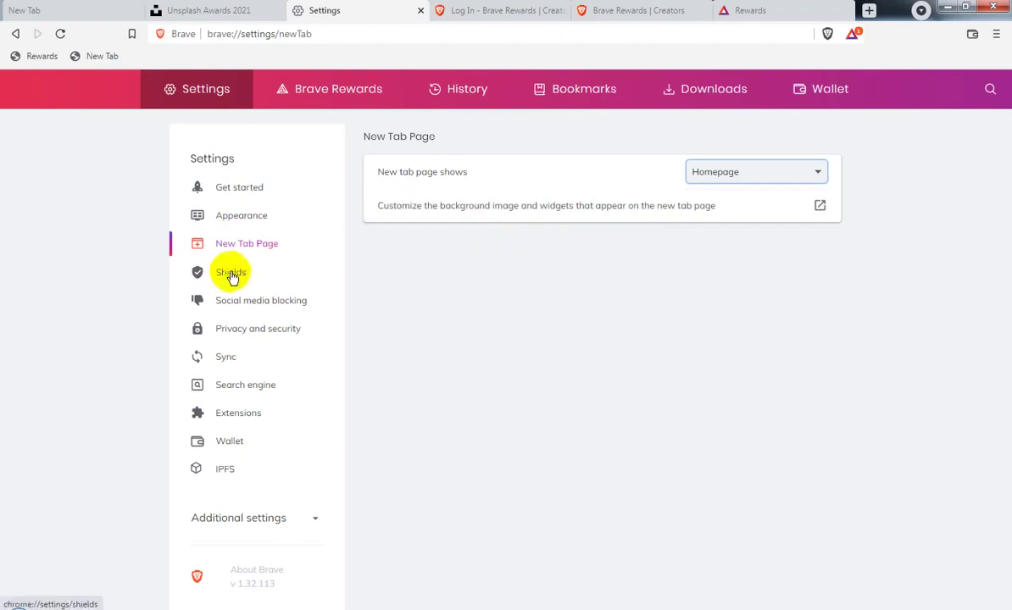
click(739, 173)
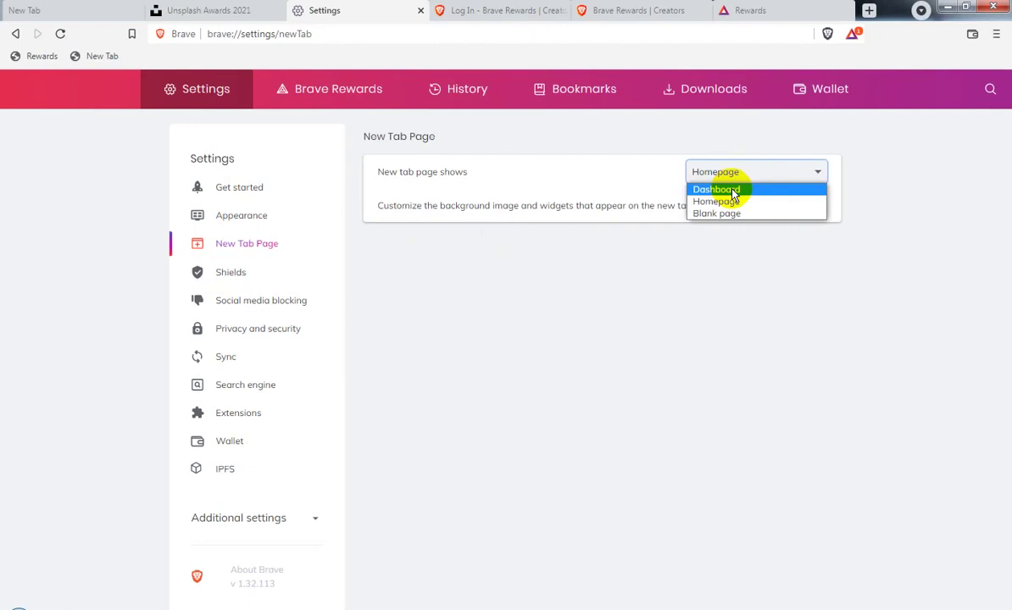
click(734, 191)
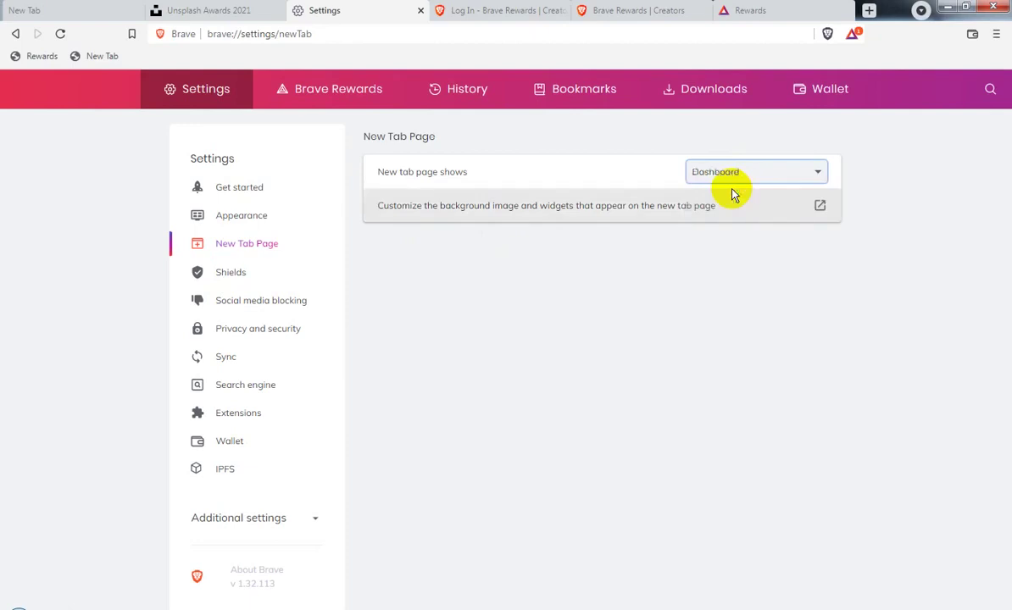
- Review the default Shields settings and open the Social media blocking settings
click(230, 272)
scroll(750, 311, down, 2)
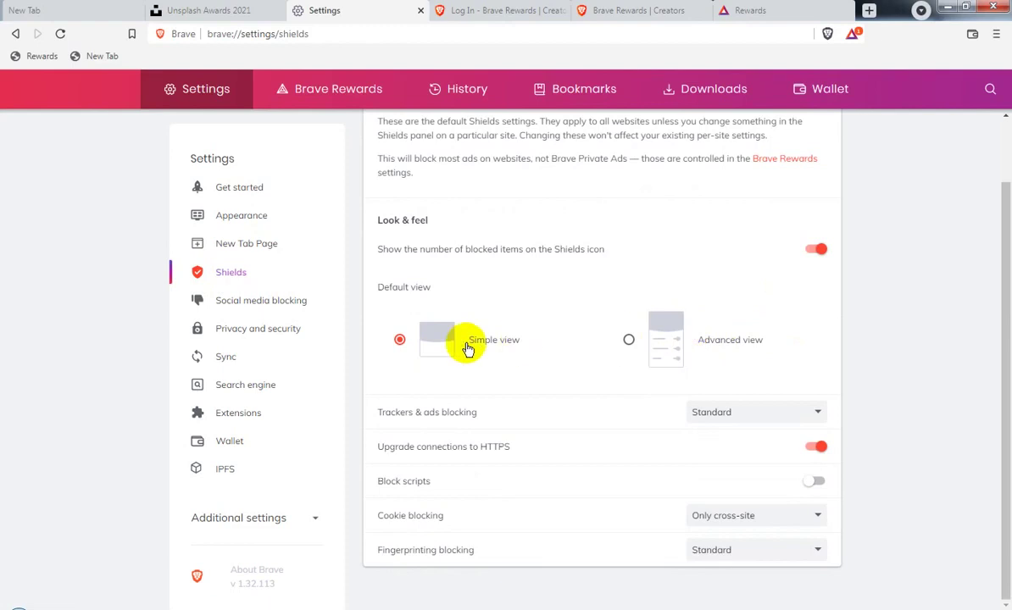
click(269, 305)
- Clear the browsing history, cookies and cached files for All time from the Privacy and security settings
click(271, 331)
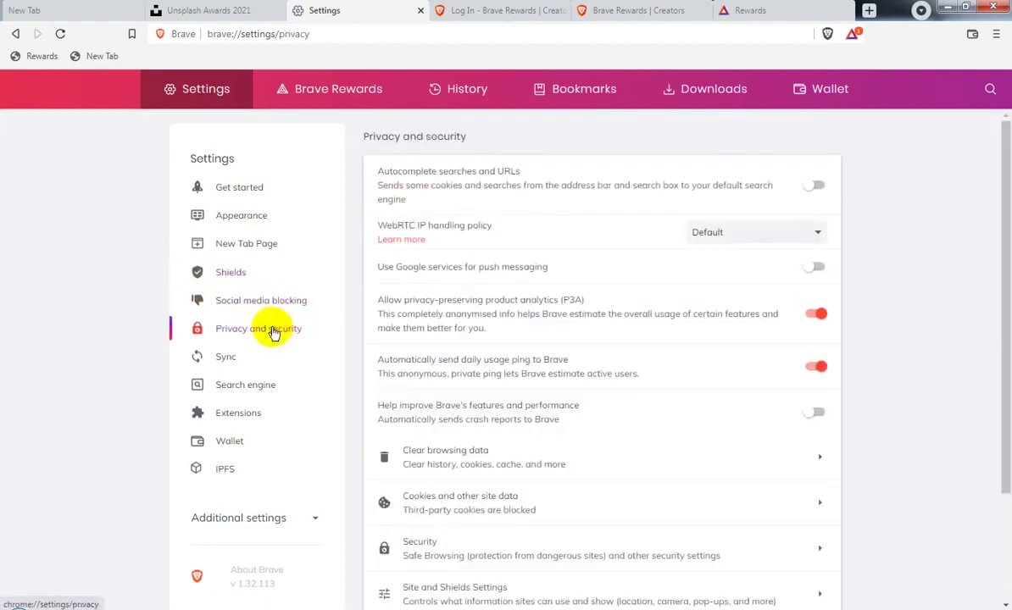
scroll(693, 366, down, 2)
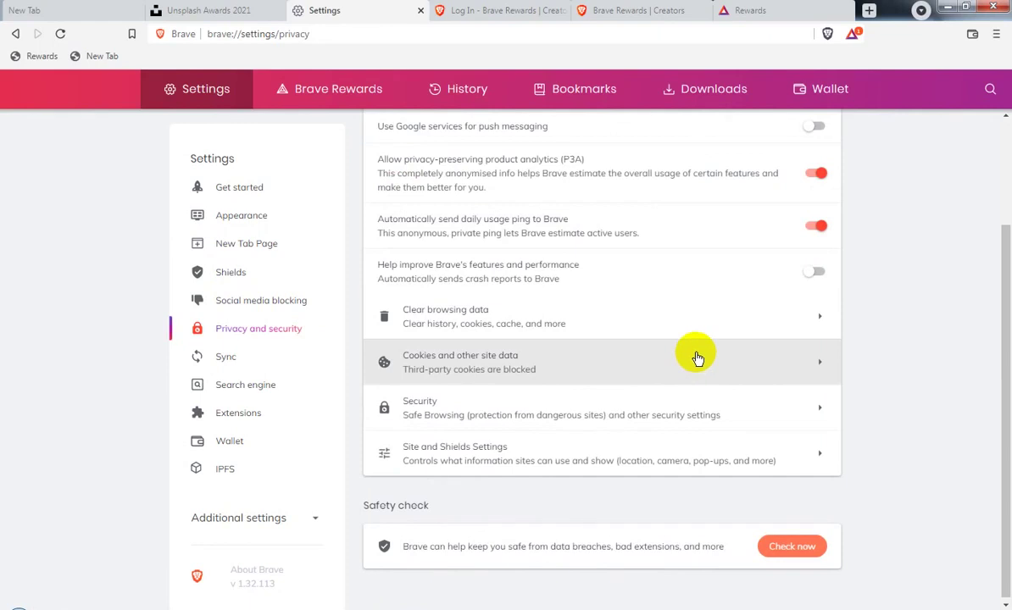
click(586, 320)
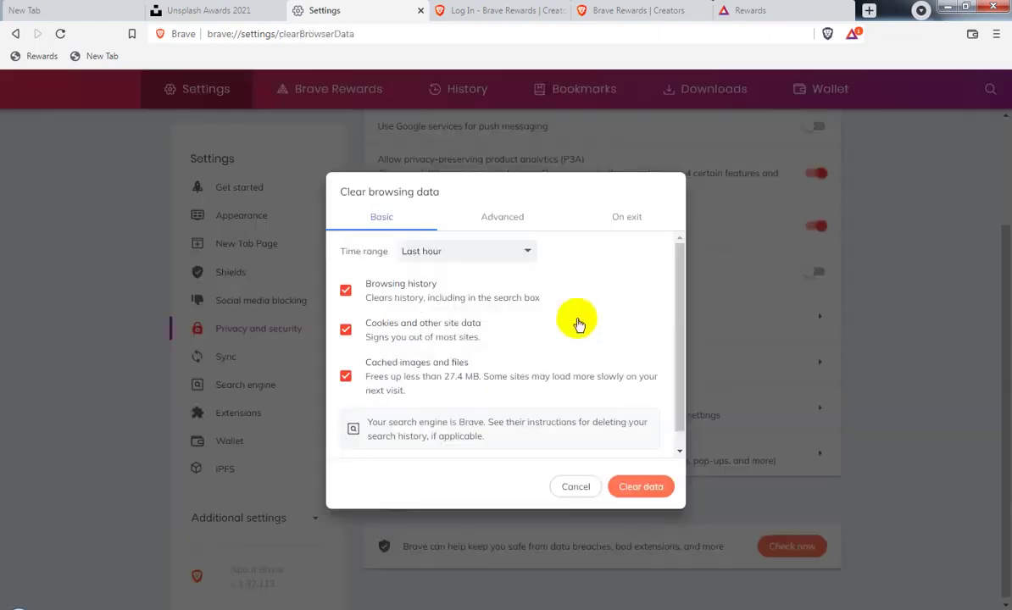
click(476, 251)
click(444, 316)
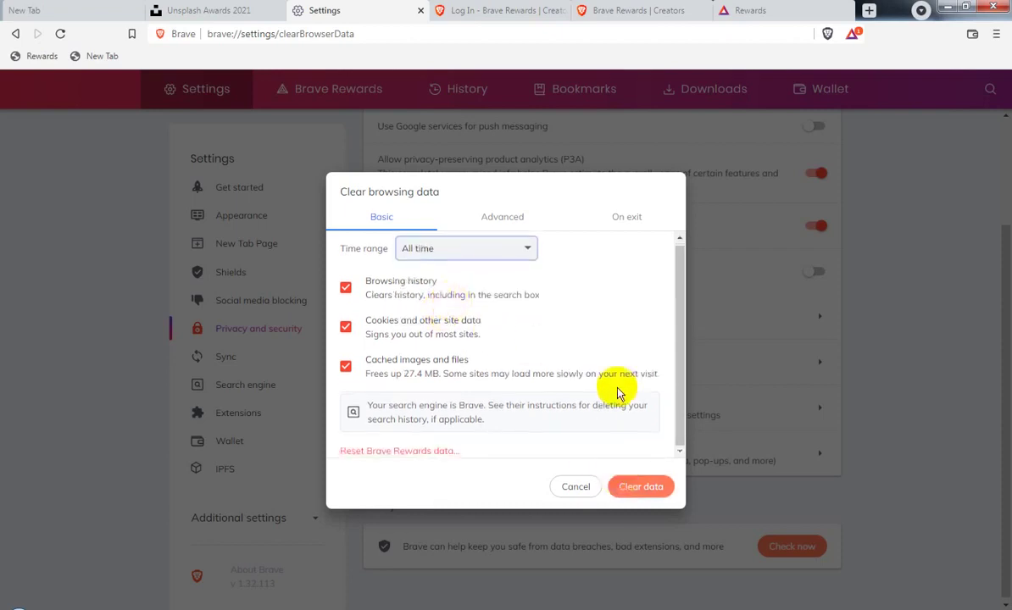
click(642, 488)
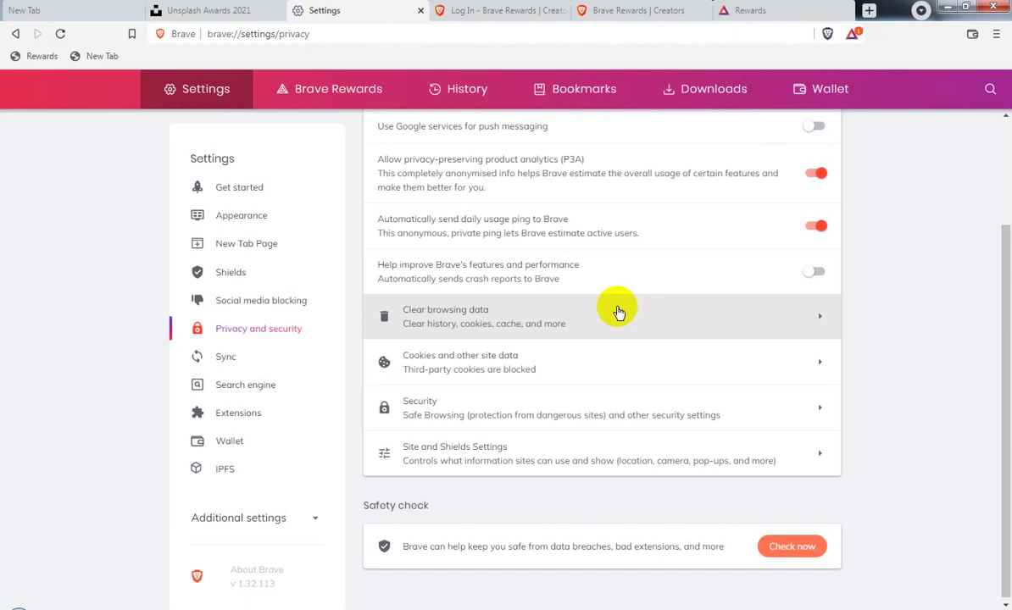
- View the Search engine settings, and close the Unsplash Awards 2021 and Settings tabs
click(245, 387)
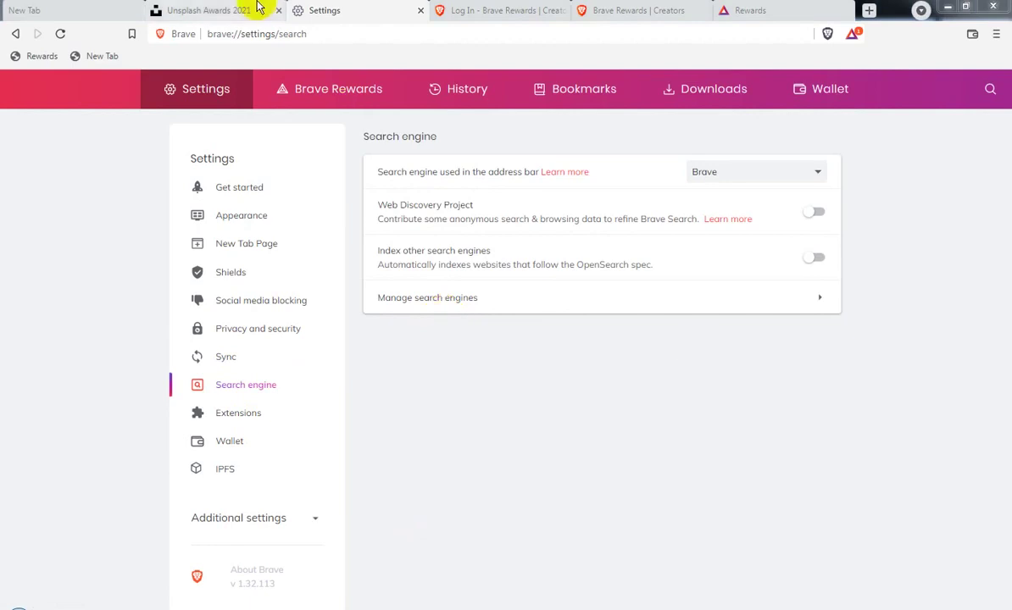
click(277, 11)
click(277, 11)
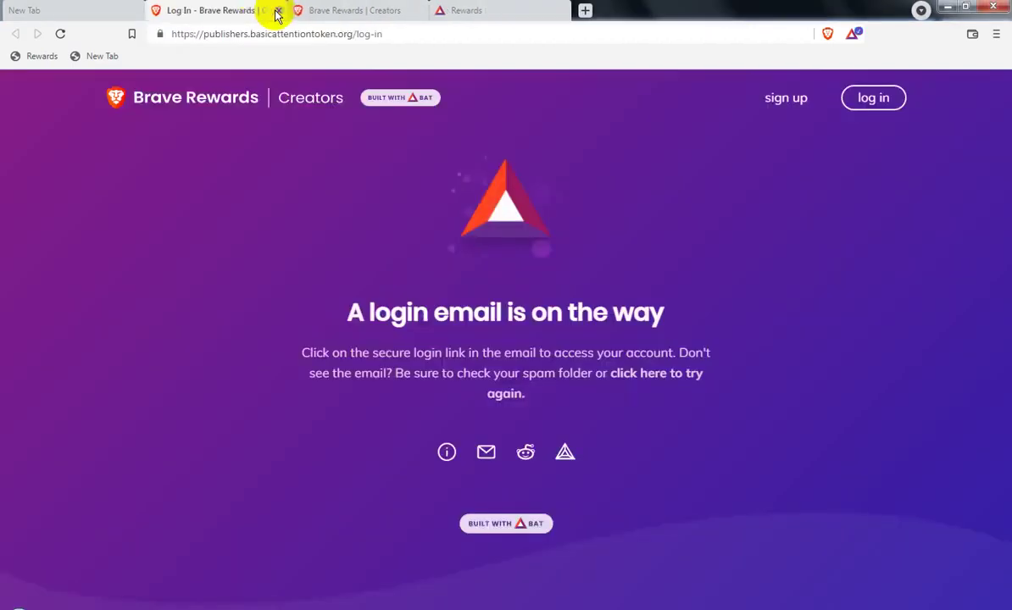
- Close the Brave Rewards log-in, Creators and Rewards tabs, keeping only the new tab page open
click(277, 11)
click(277, 11)
click(277, 11)
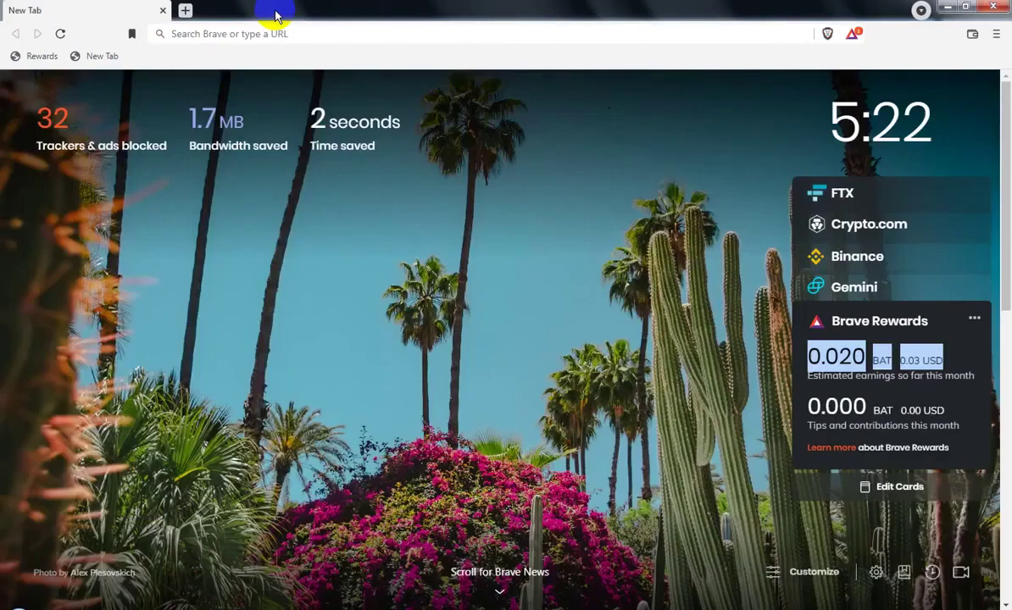
- Load fresh background images on the new tab page and glance at its Brave News area
click(71, 37)
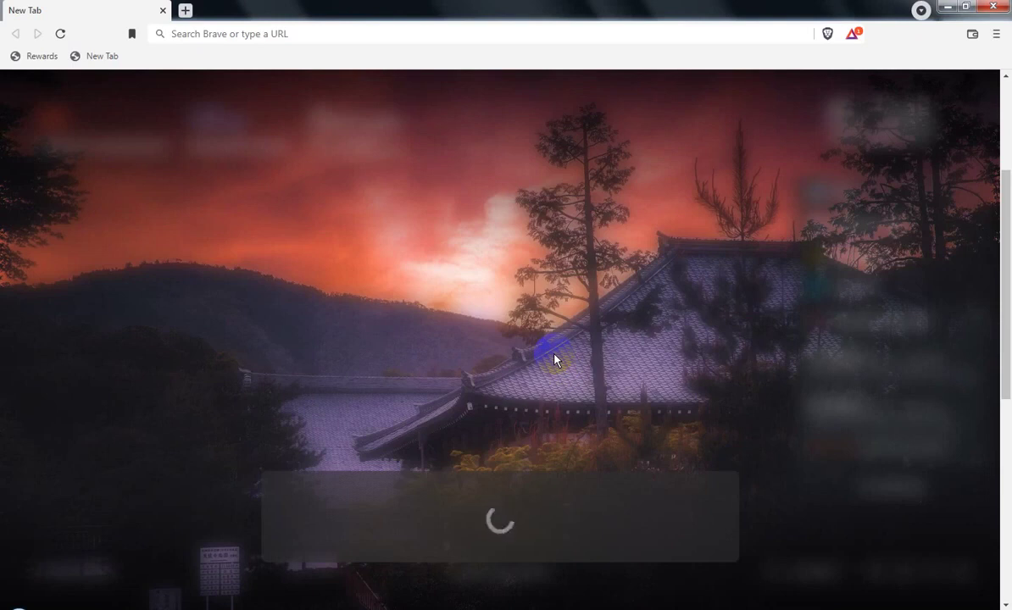
click(85, 59)
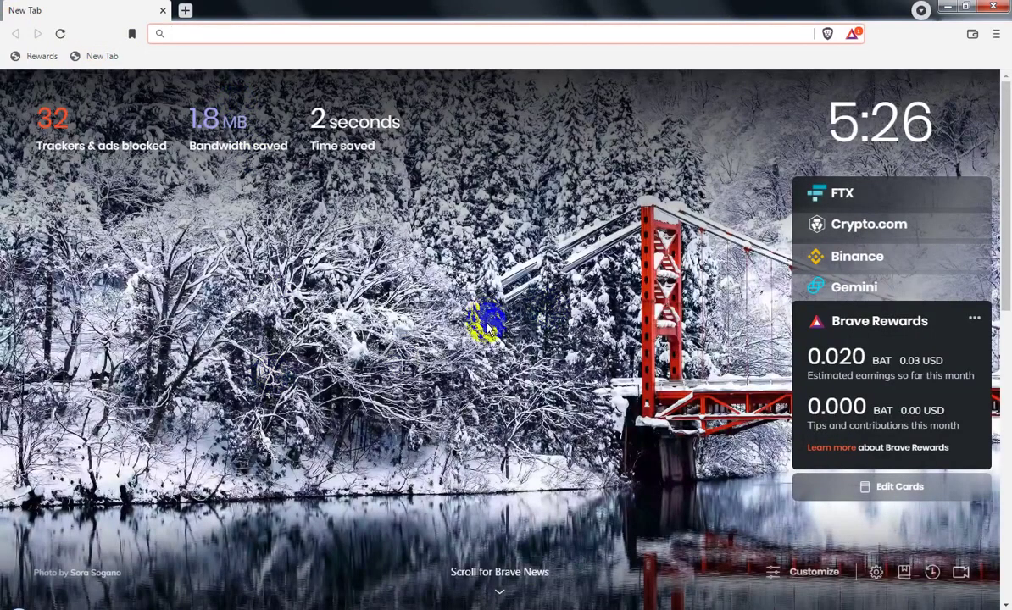
scroll(456, 339, down, 3)
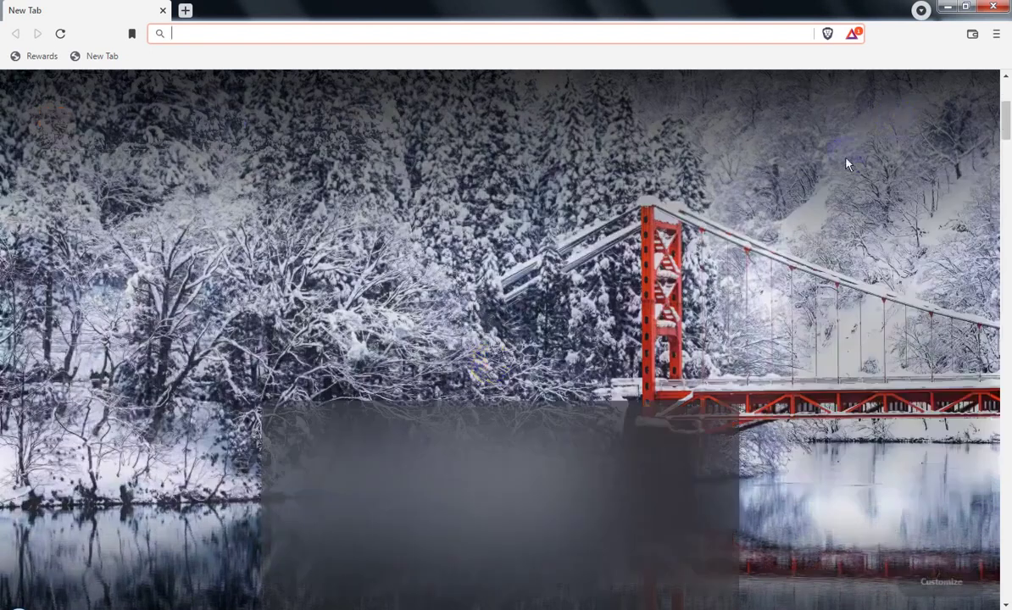
scroll(893, 100, up, 3)
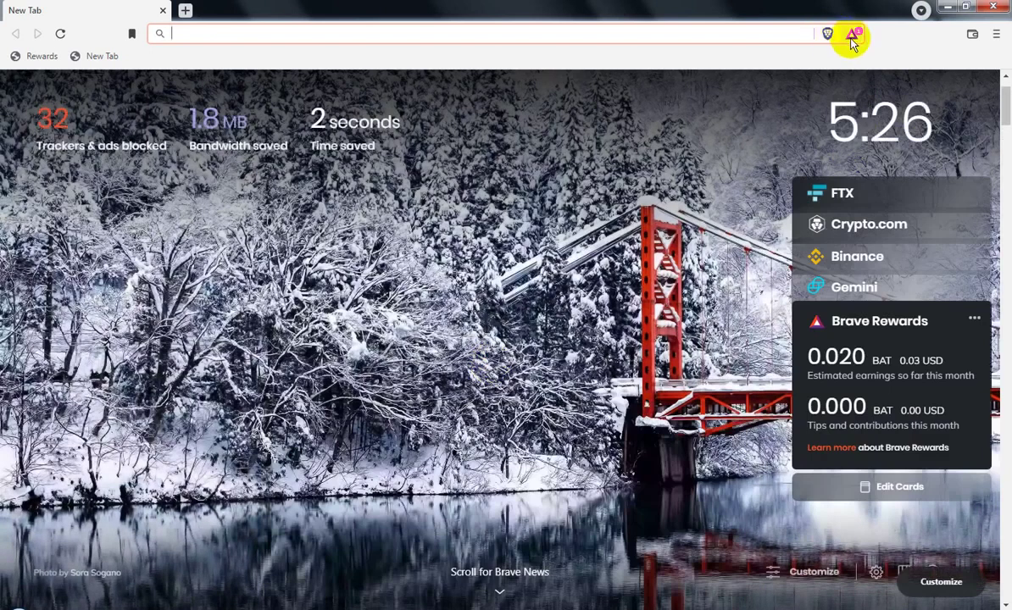
- Dismiss the wallet linking notification in the Brave Rewards summary and open the full Rewards settings page
click(851, 38)
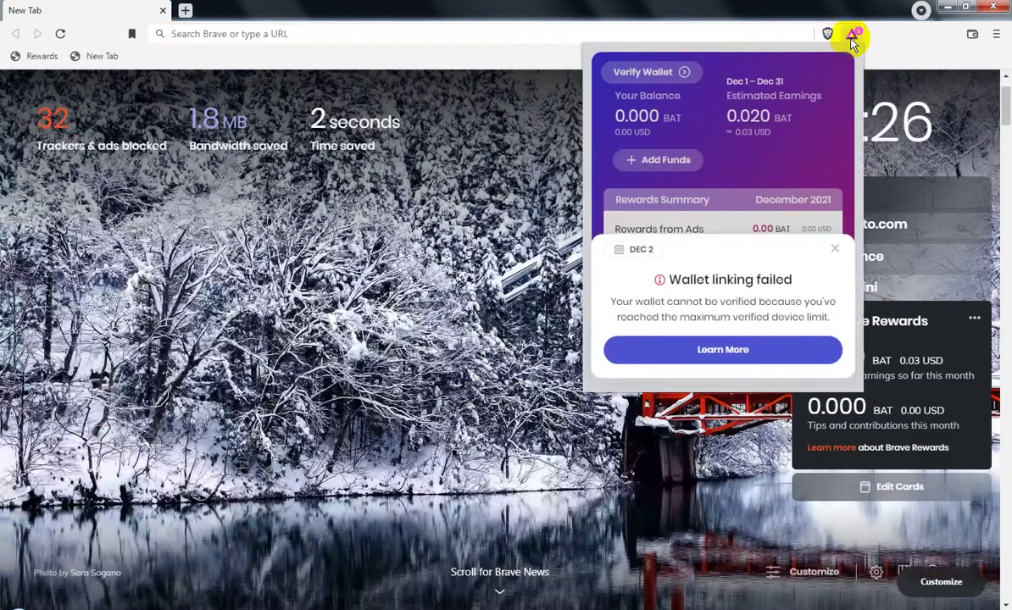
click(834, 248)
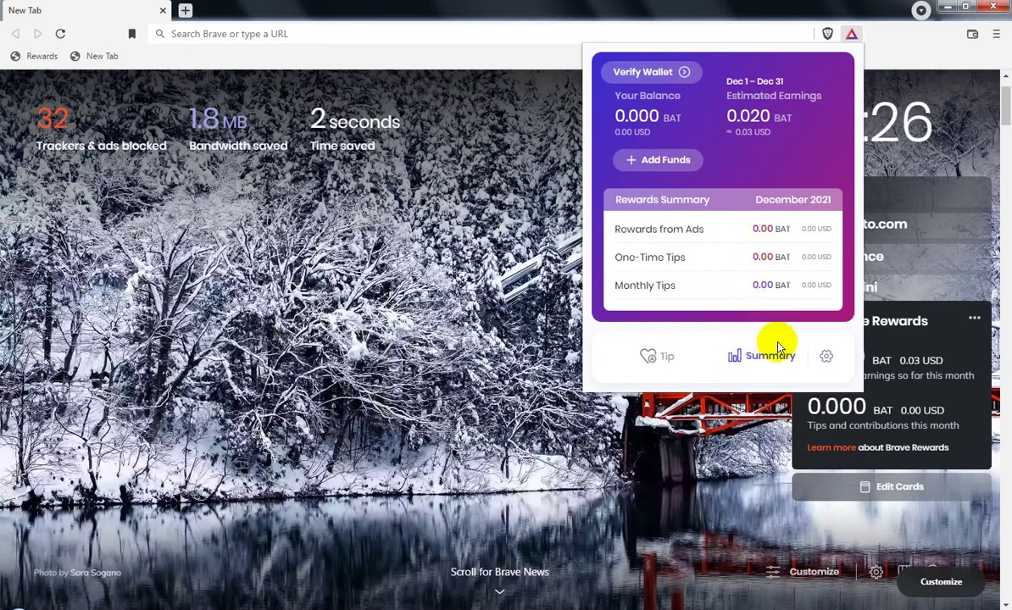
click(823, 356)
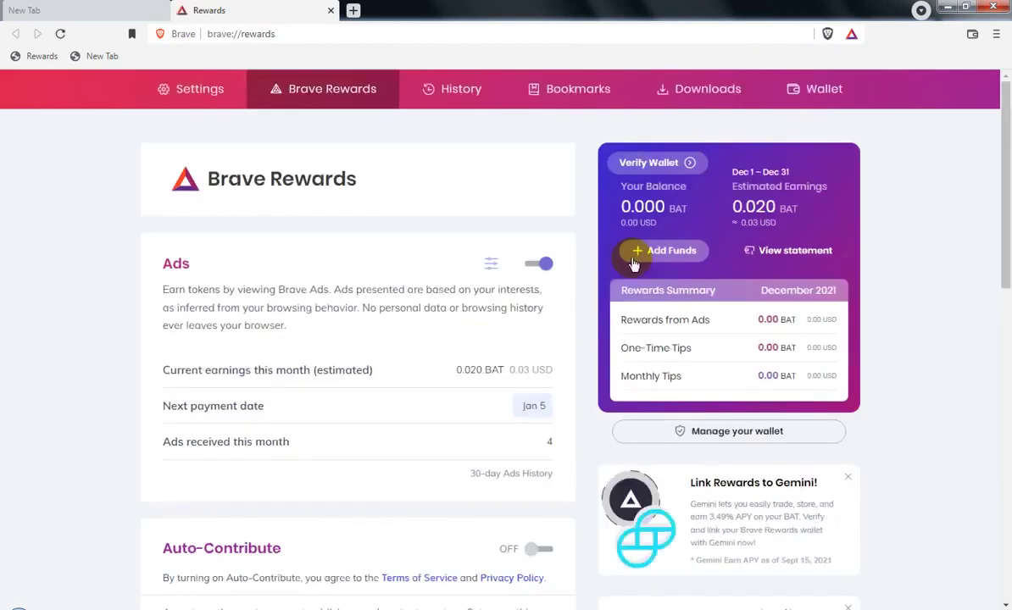
- Set the maximum number of ads displayed to 10 ads per hour in the Ads Settings
click(492, 266)
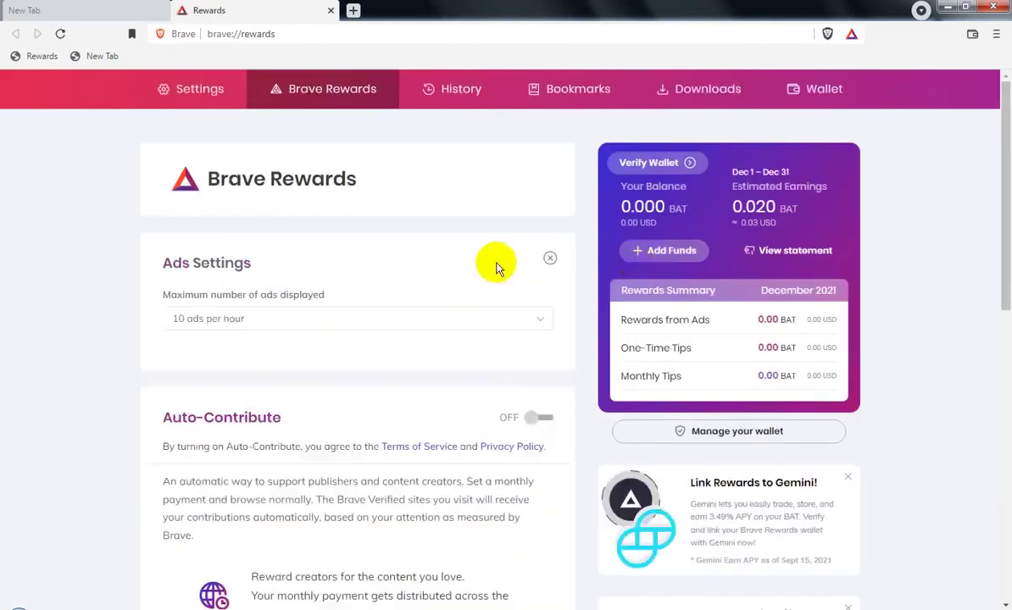
click(404, 322)
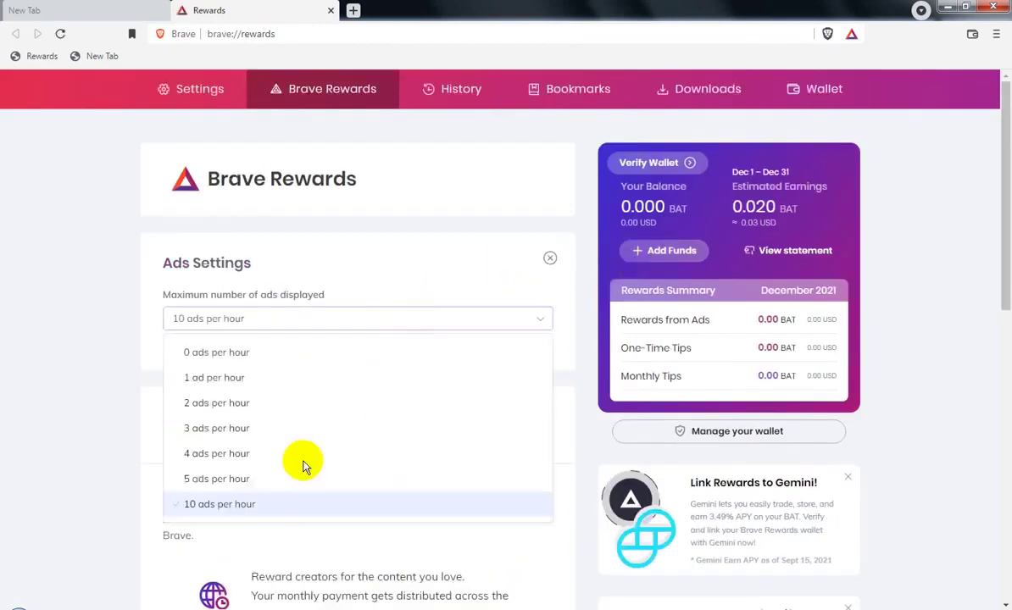
click(309, 507)
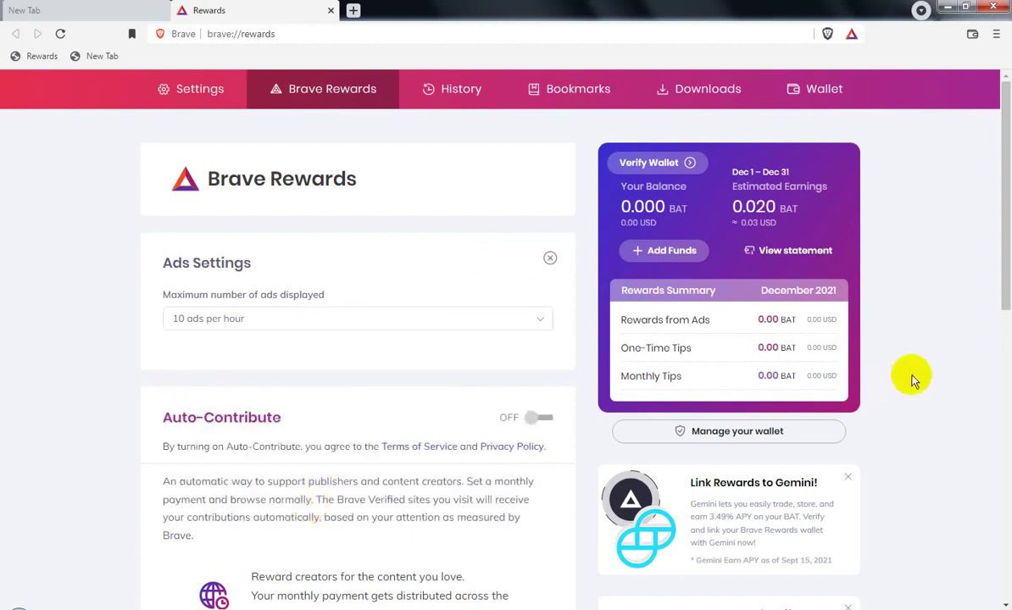
- Review the Auto-Contribute and Monthly Contributions sections and open the Tips Settings on the Rewards page
scroll(913, 378, down, 6)
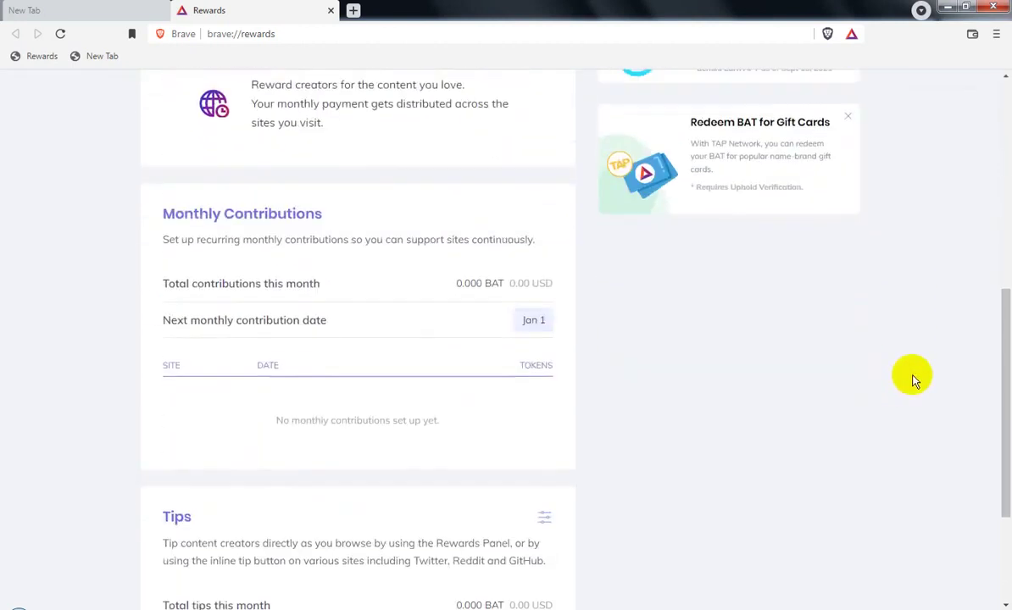
scroll(912, 379, down, 3)
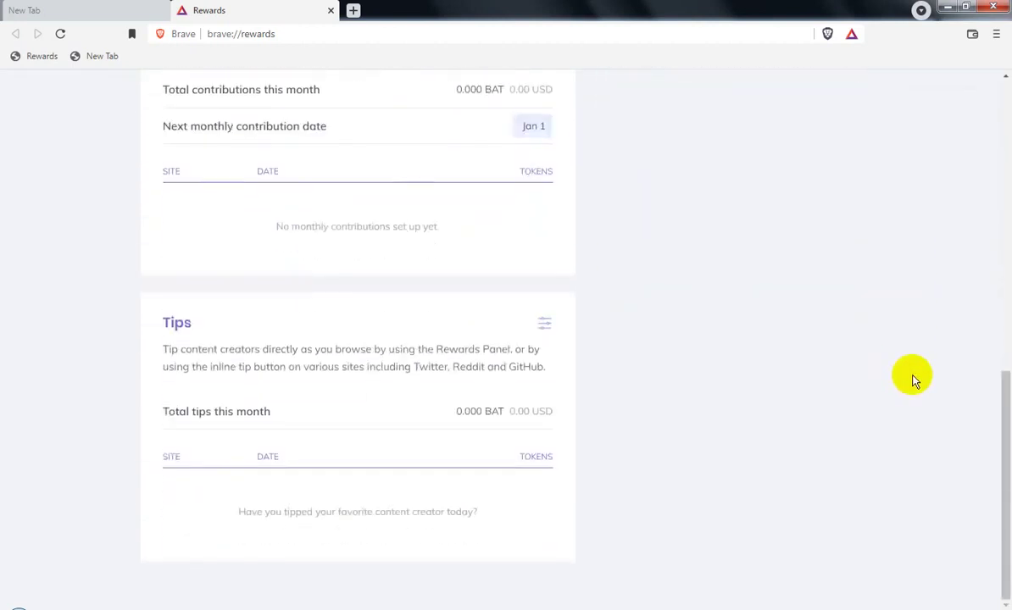
click(544, 323)
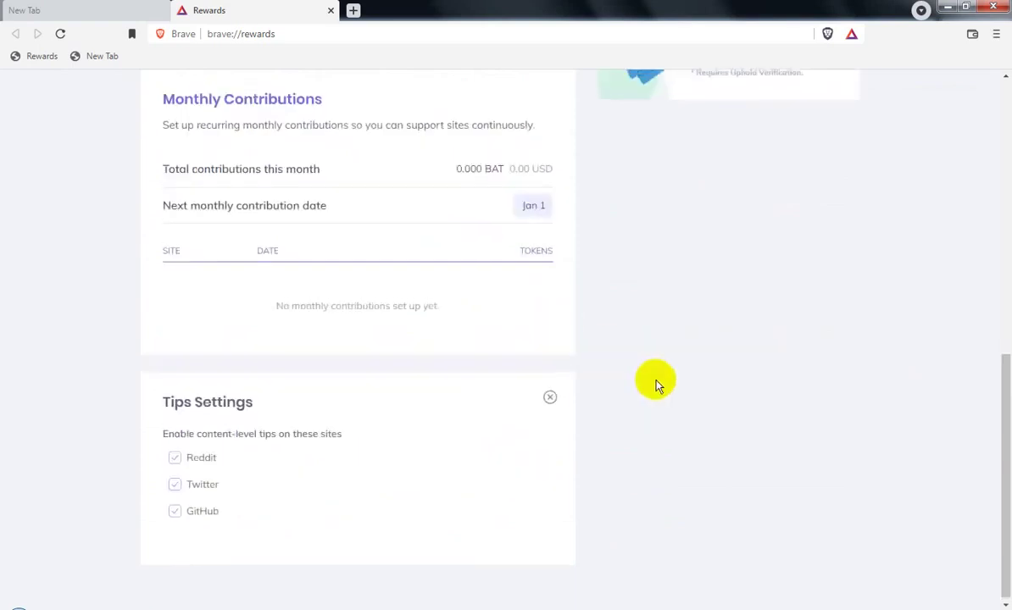
scroll(657, 383, up, 4)
scroll(651, 375, up, 2)
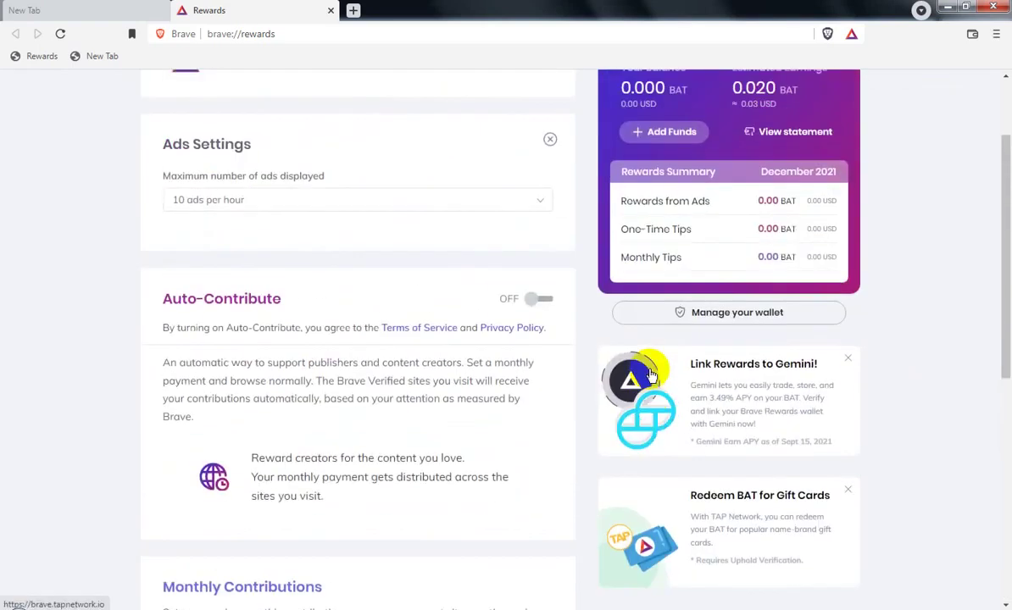
scroll(651, 375, up, 2)
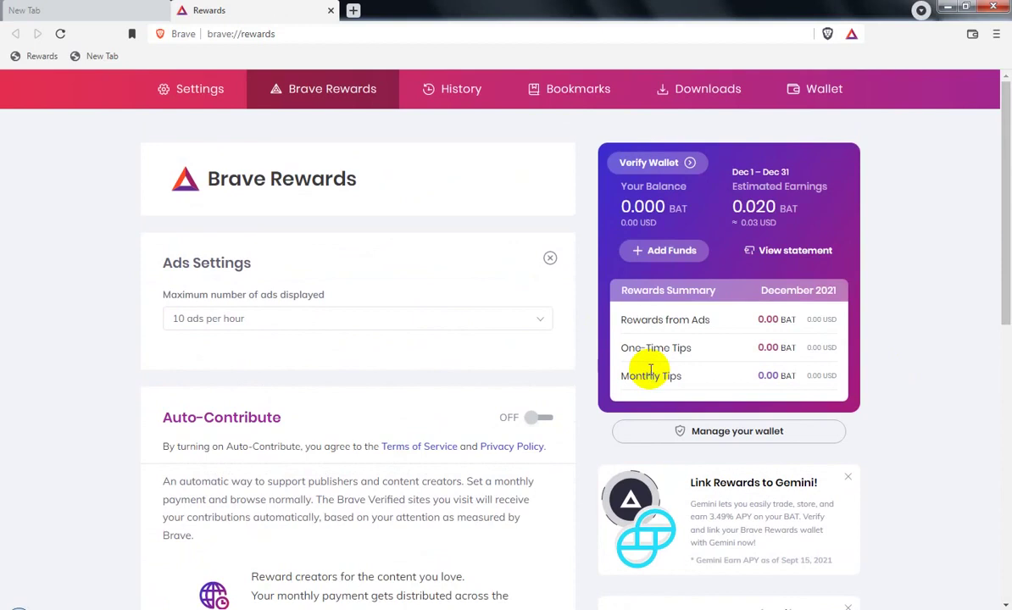
- View the browser's History and Settings pages, and load the bookmarked New Tab page in the same tab
click(429, 86)
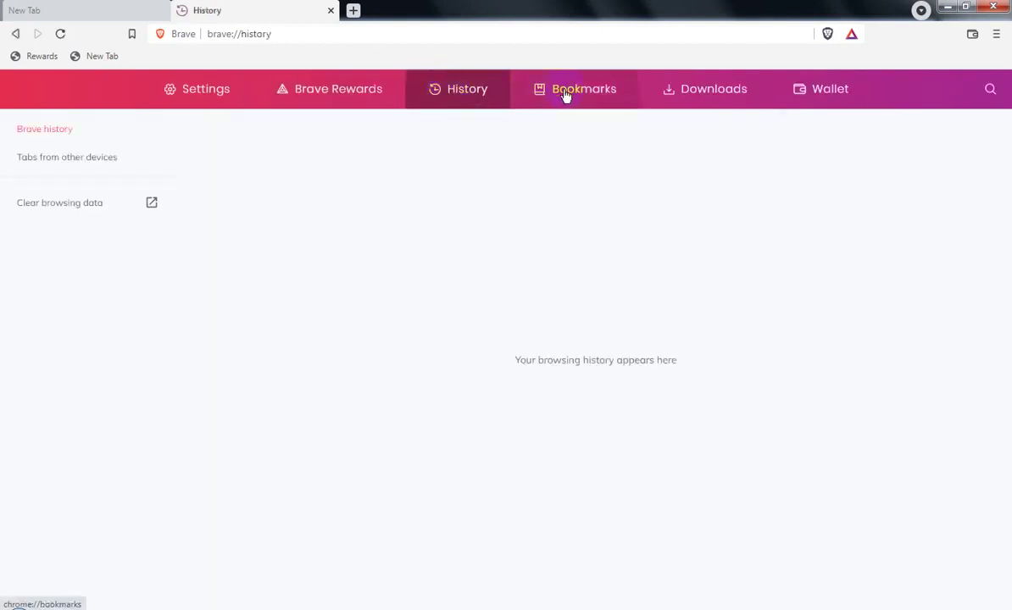
click(220, 93)
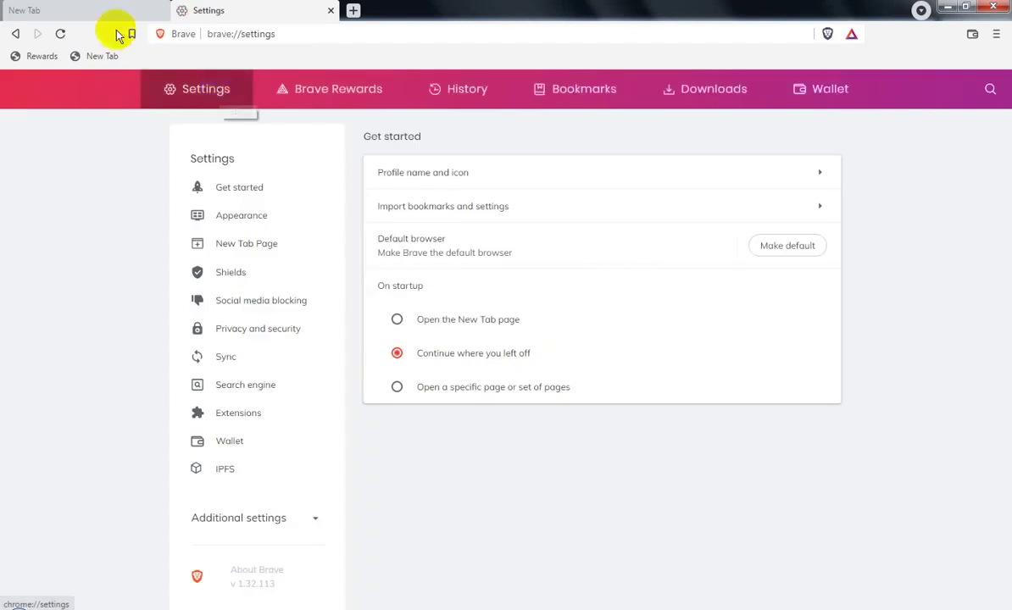
click(90, 57)
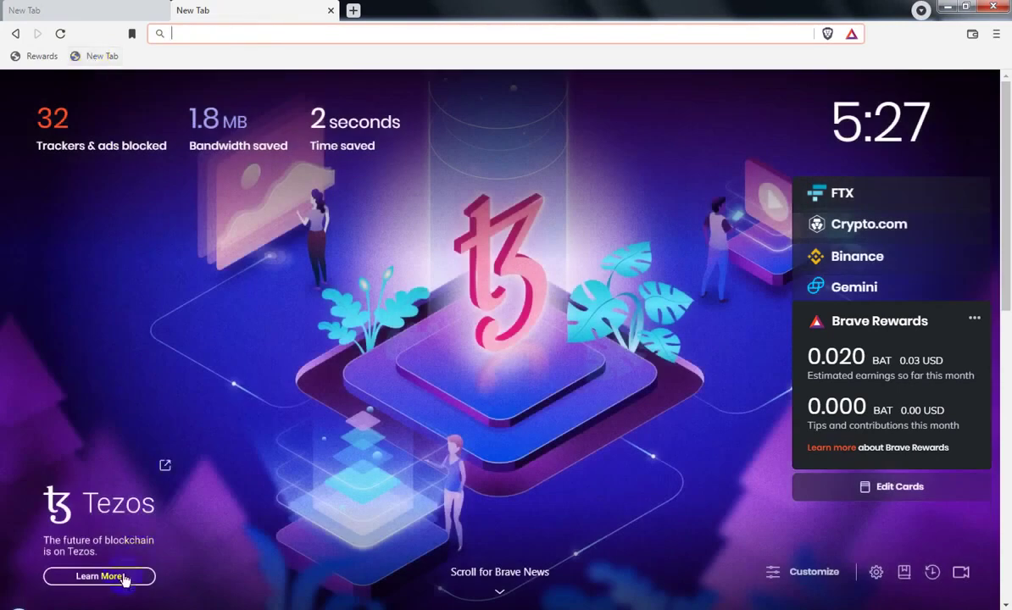
- Open the Tezos sponsor's site from the new tab page background and read through its page
click(125, 578)
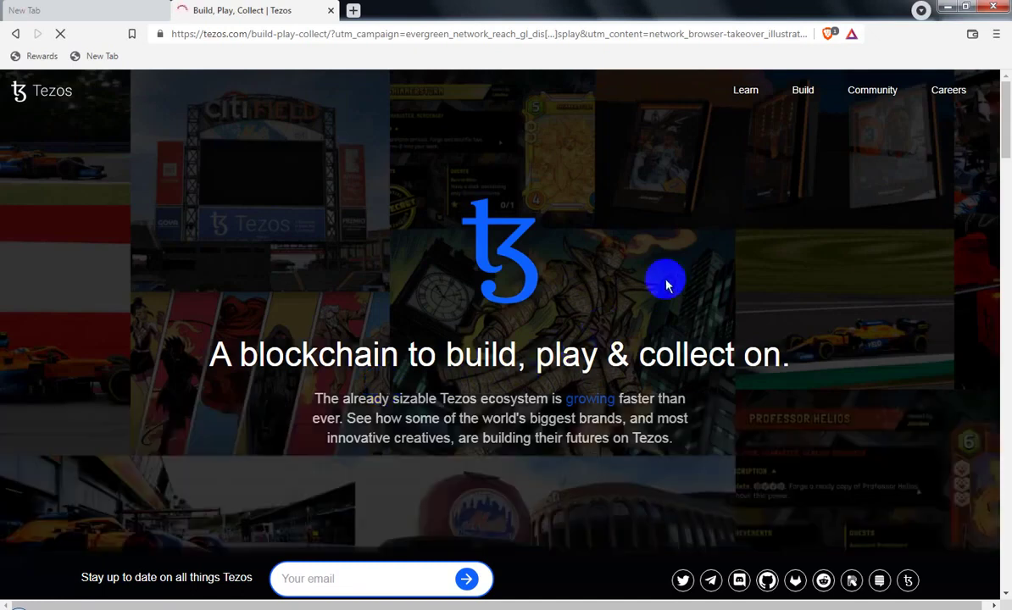
scroll(648, 293, down, 1)
scroll(648, 293, down, 3)
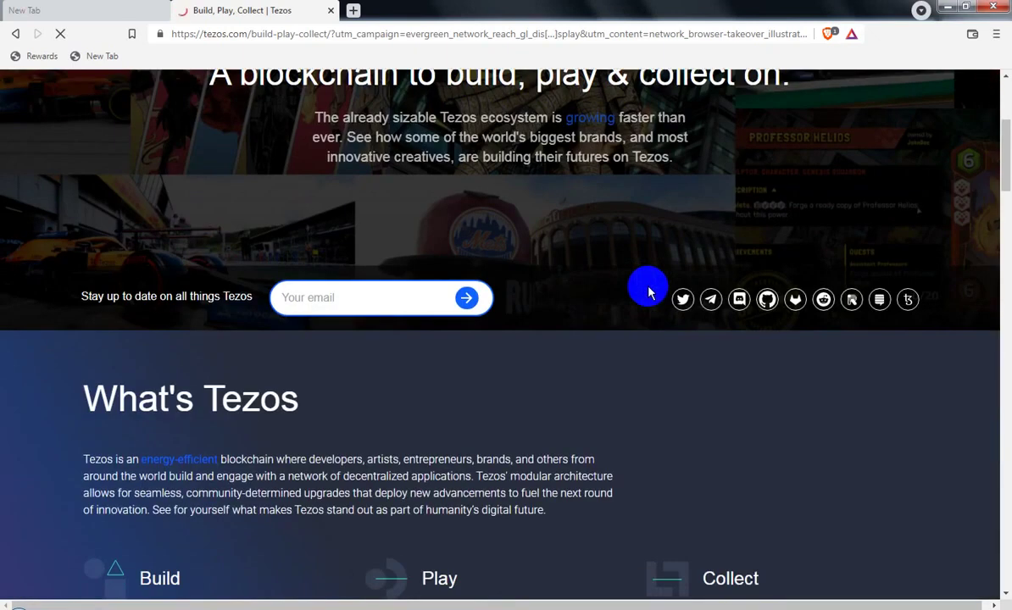
scroll(648, 292, down, 5)
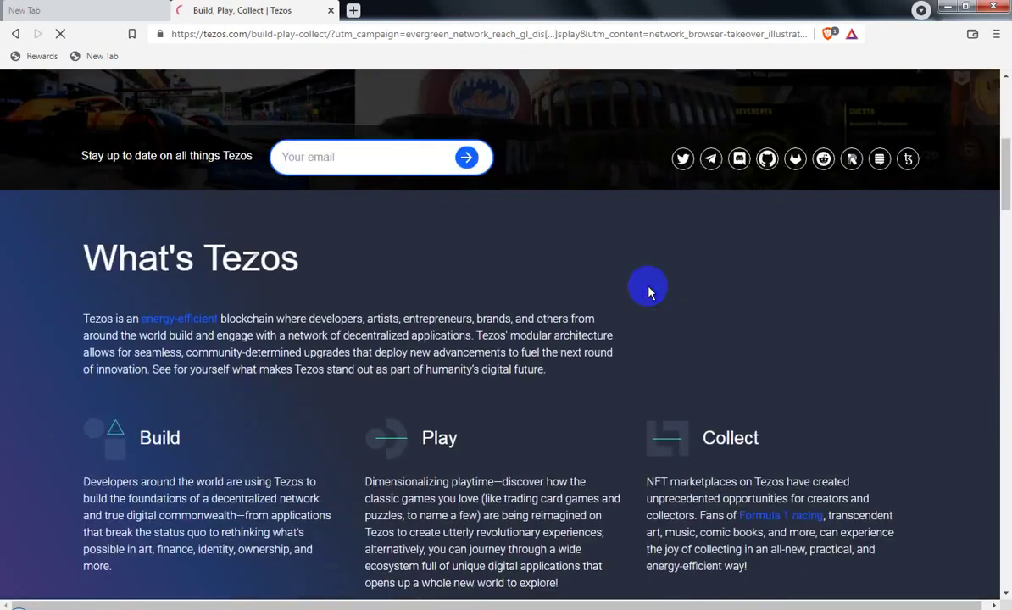
scroll(648, 292, down, 6)
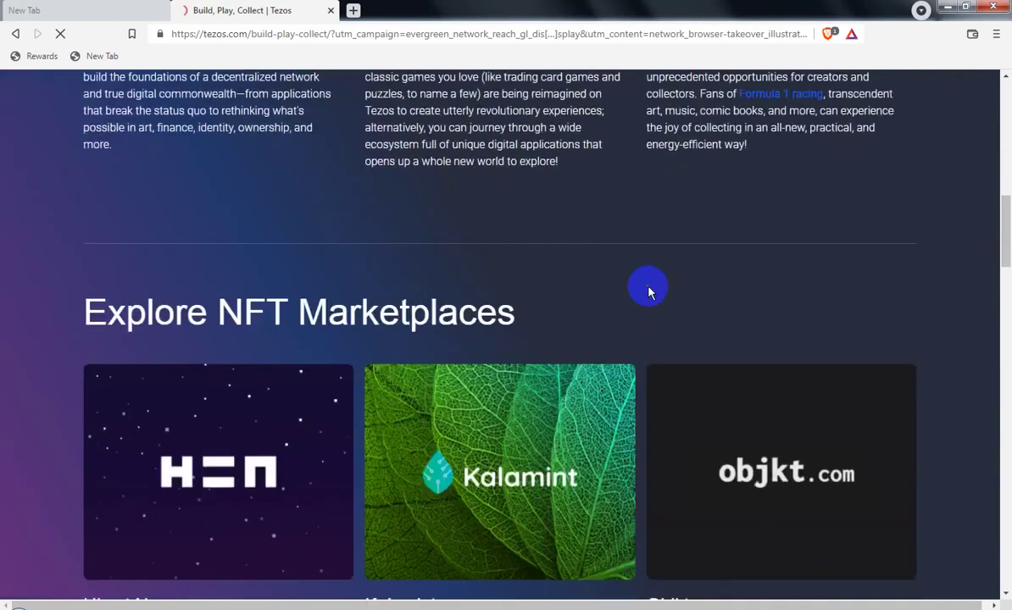
scroll(648, 292, down, 5)
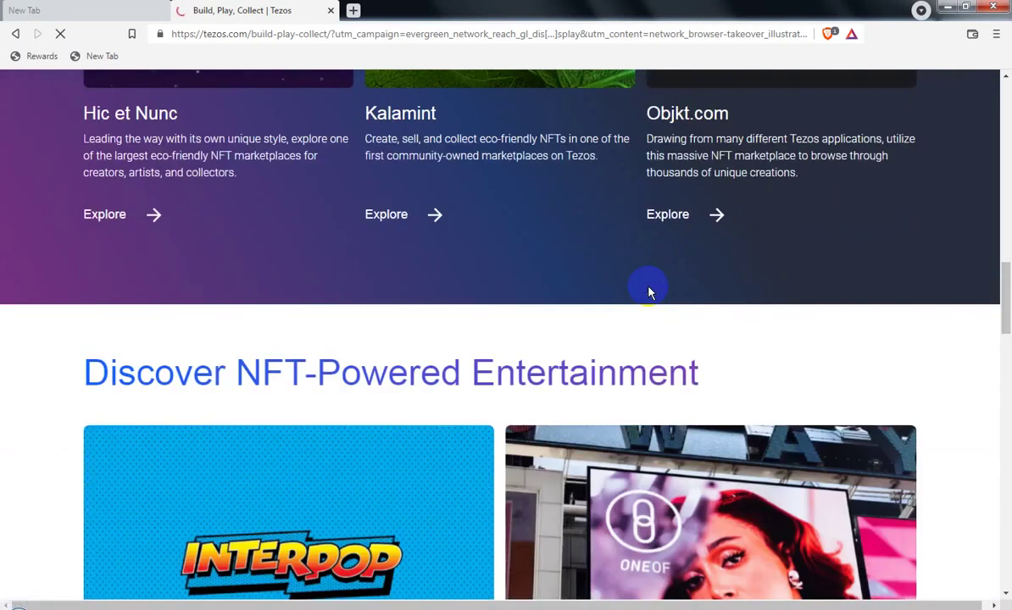
scroll(648, 292, down, 2)
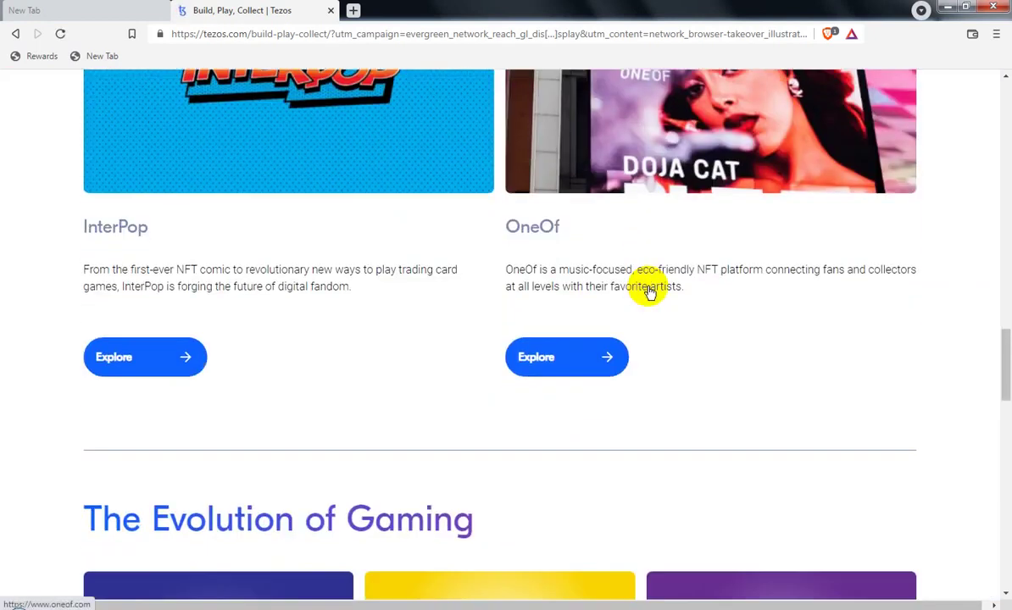
scroll(648, 287, down, 13)
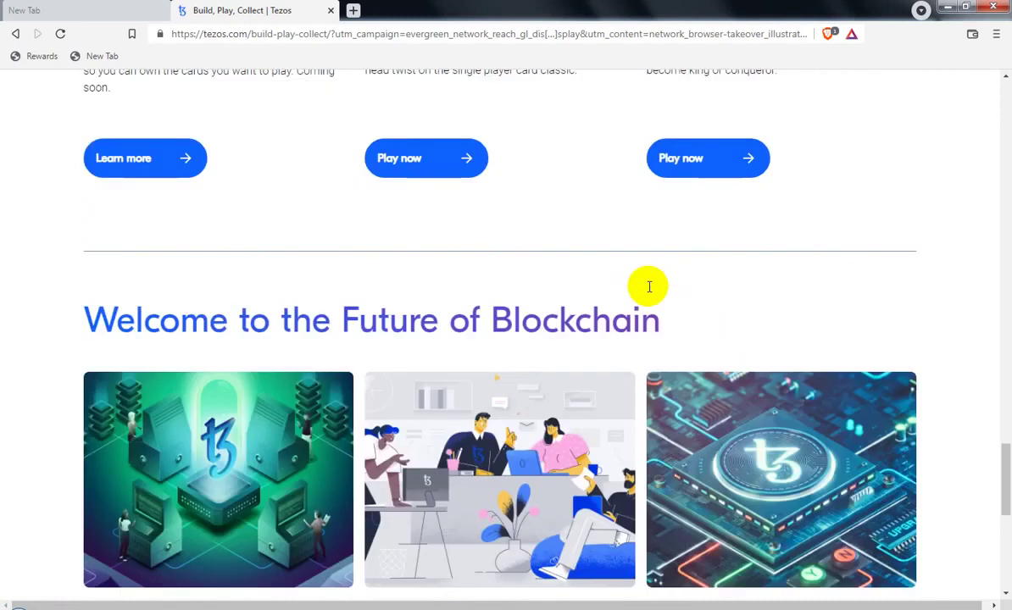
scroll(652, 288, up, 18)
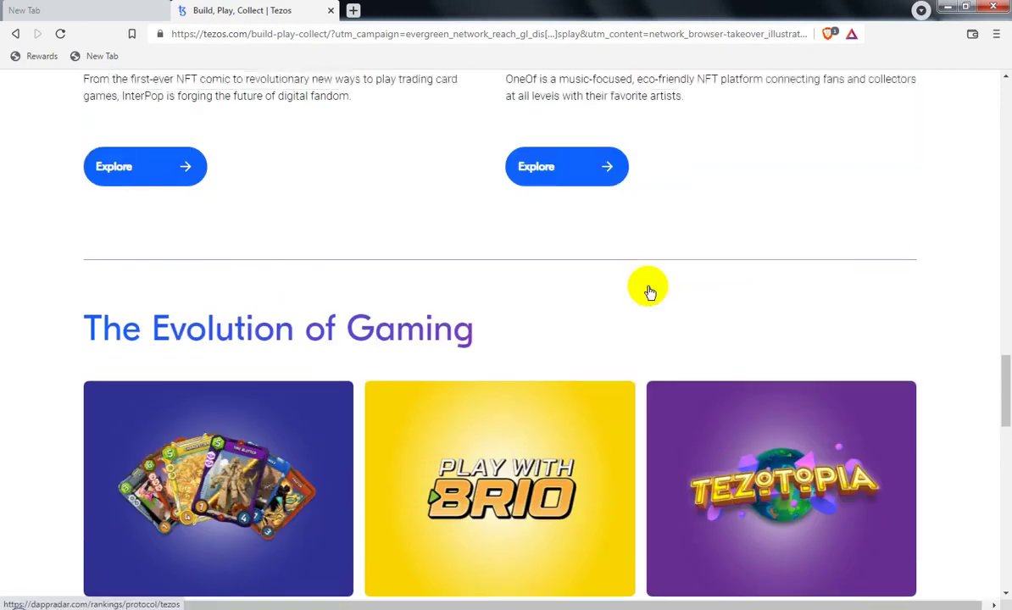
scroll(650, 292, up, 15)
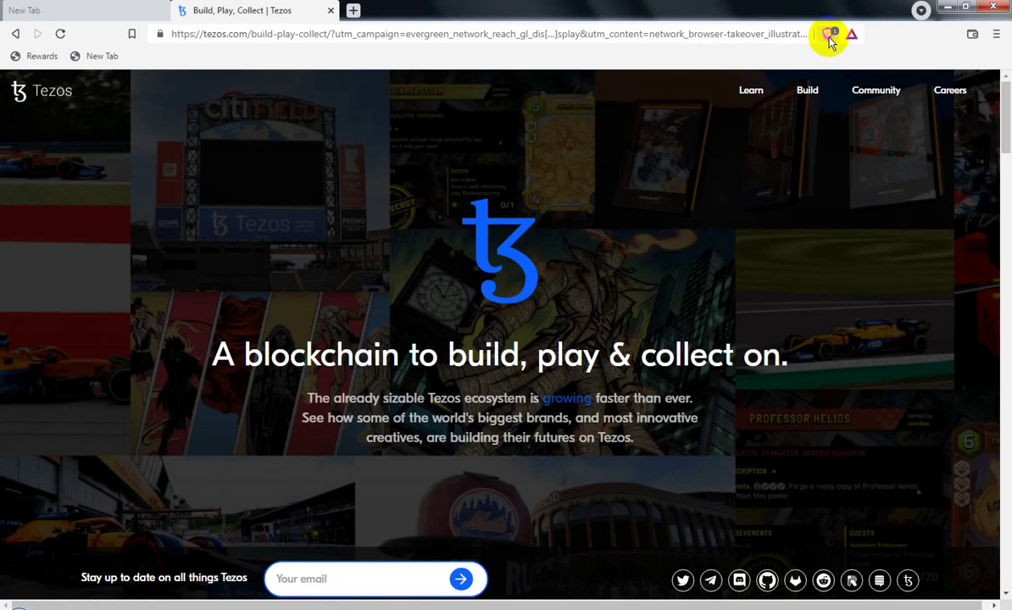
- Open the advanced Shields view for tezos.com and acknowledge the web compatibility notice
click(830, 38)
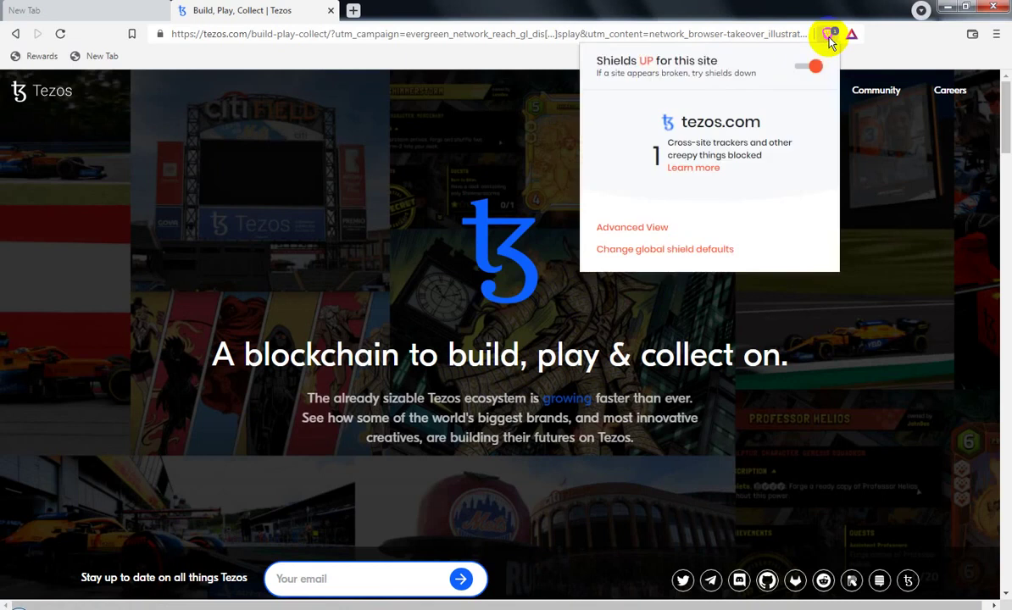
click(636, 229)
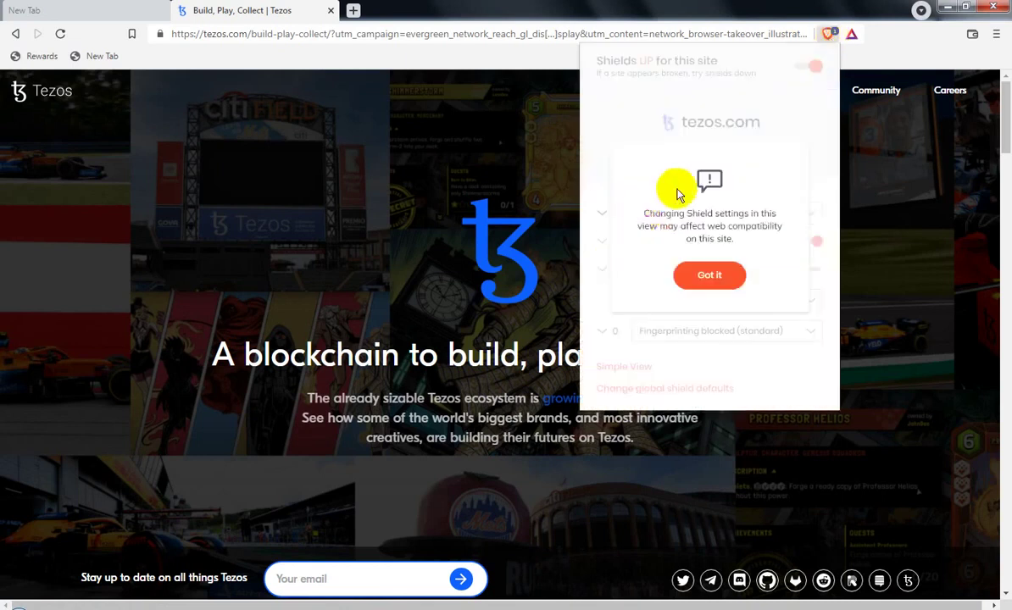
click(734, 273)
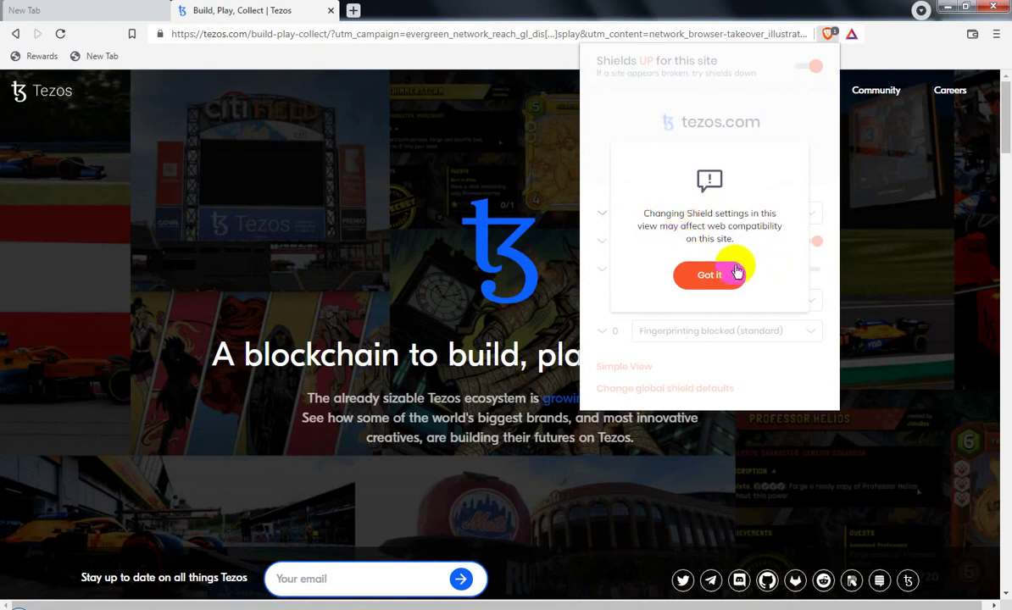
- Close the Tezos tab and refresh the remaining new tab page to load another background
click(83, 10)
click(63, 35)
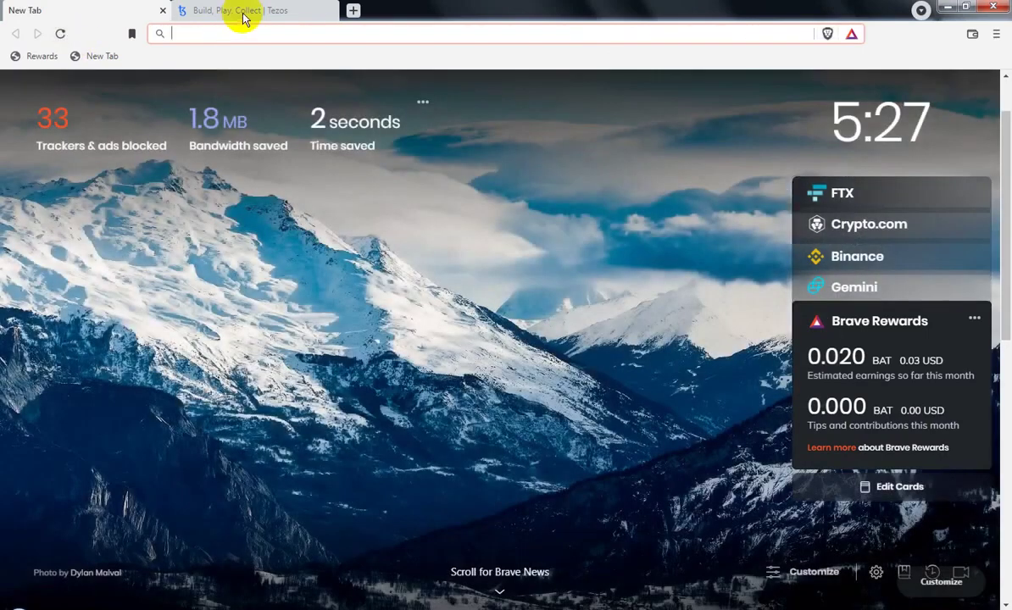
click(244, 16)
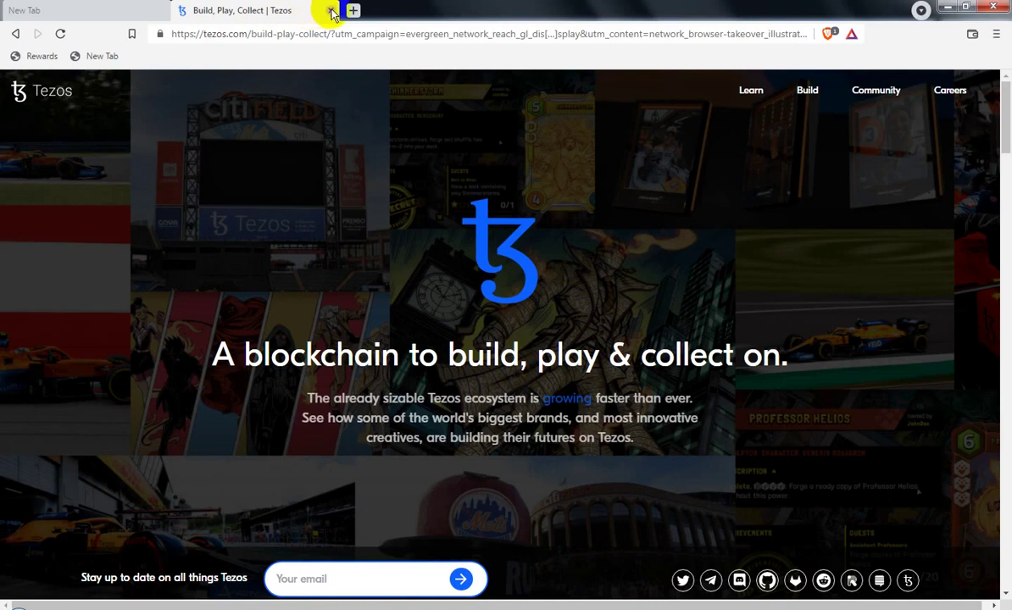
click(330, 11)
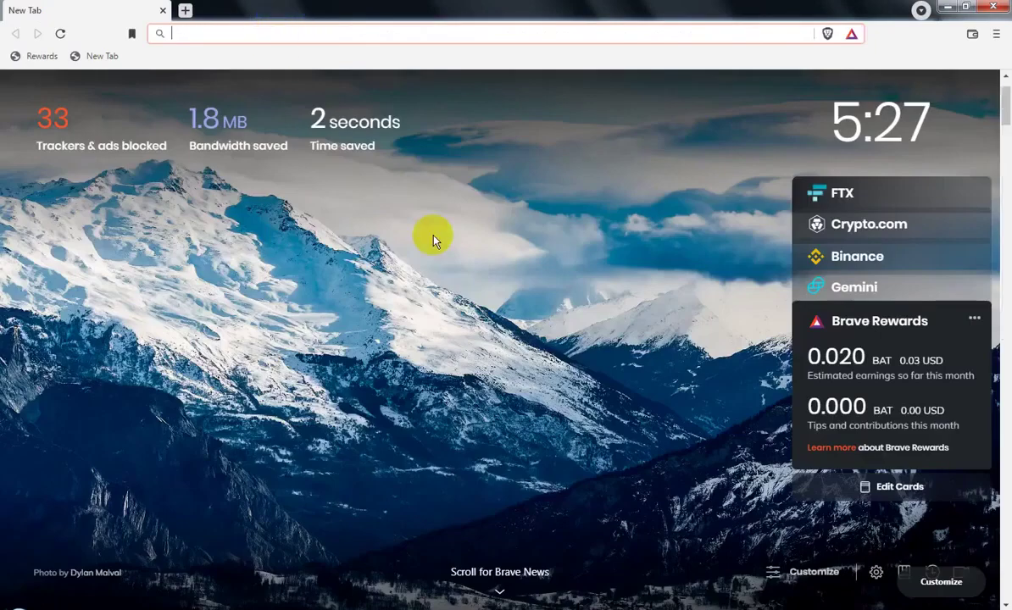
click(60, 34)
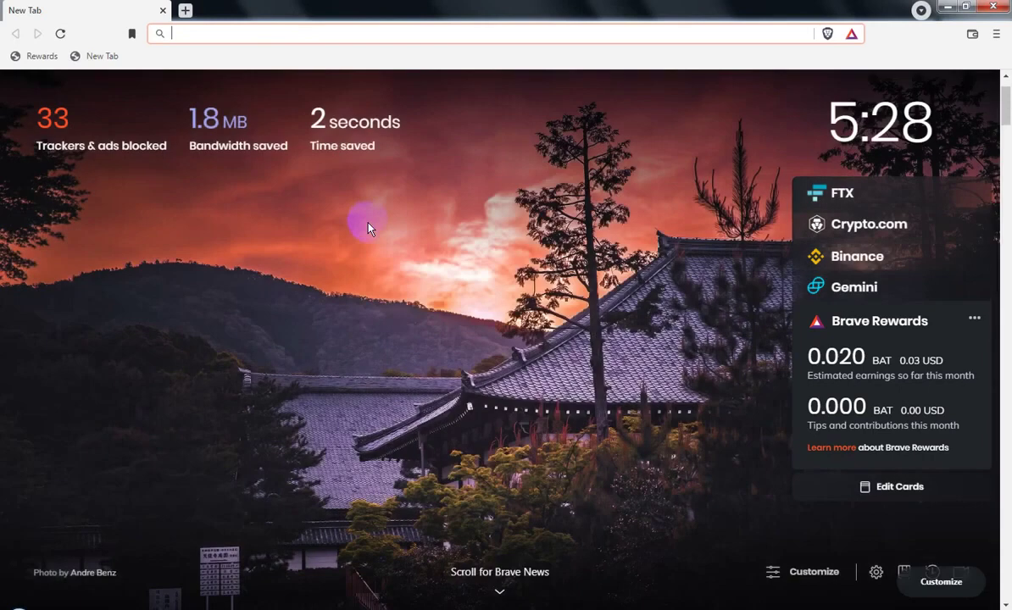
- Load the bookmarked New Tab page and open four additional new tabs to view their different backgrounds
click(102, 55)
click(185, 10)
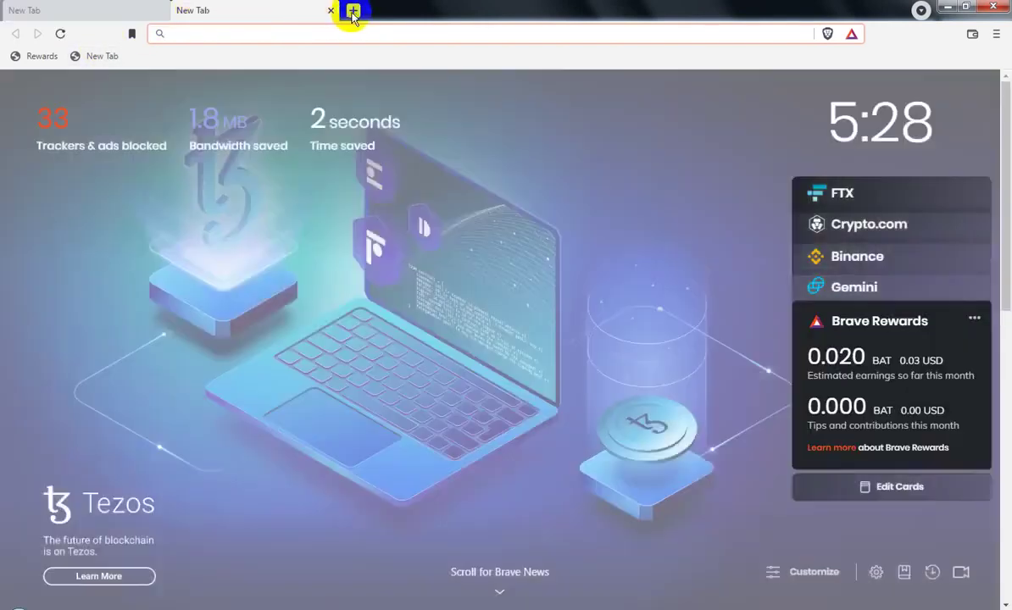
click(352, 11)
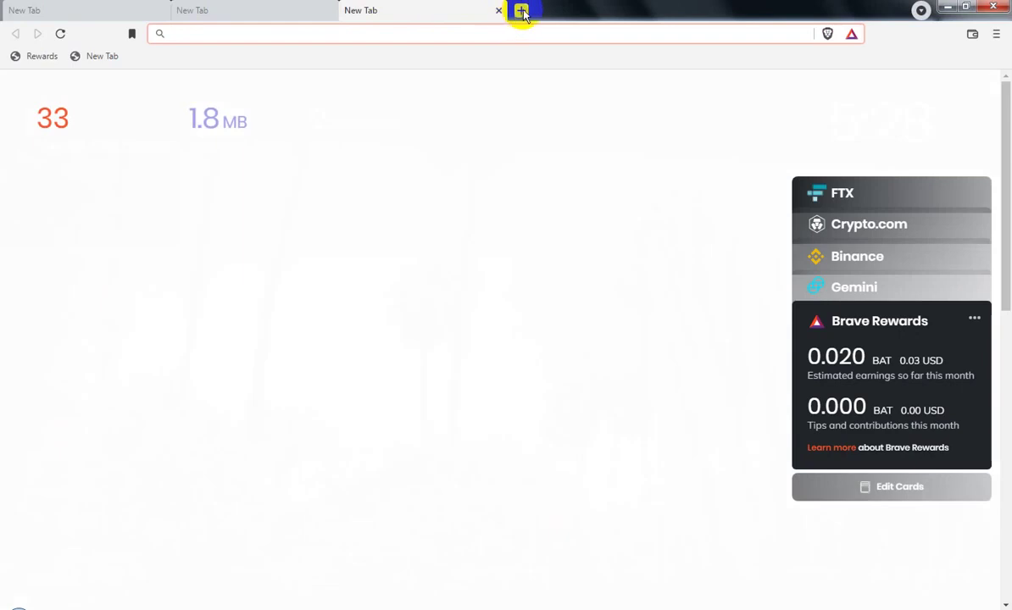
click(522, 11)
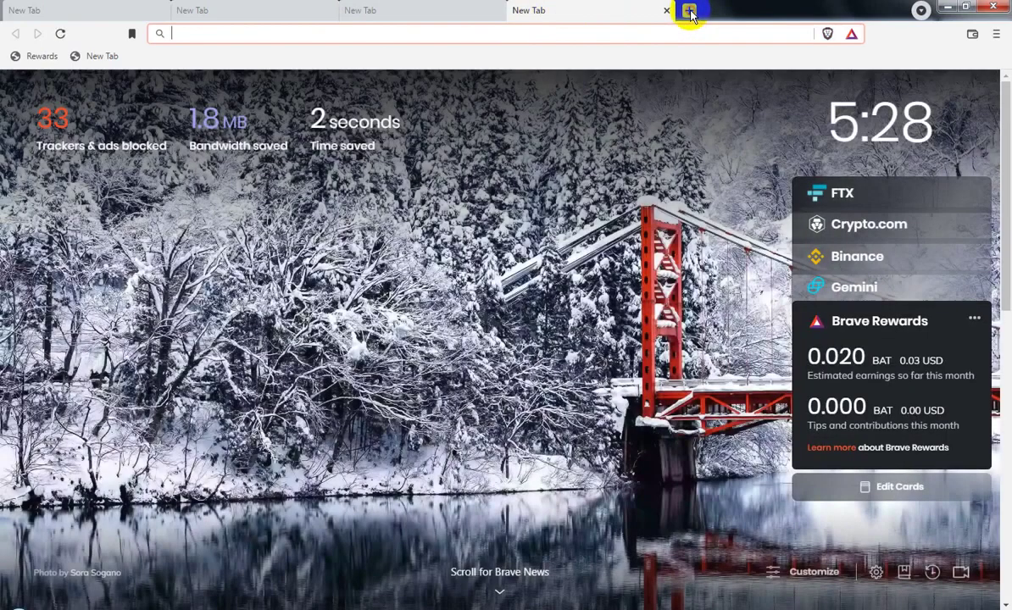
click(690, 10)
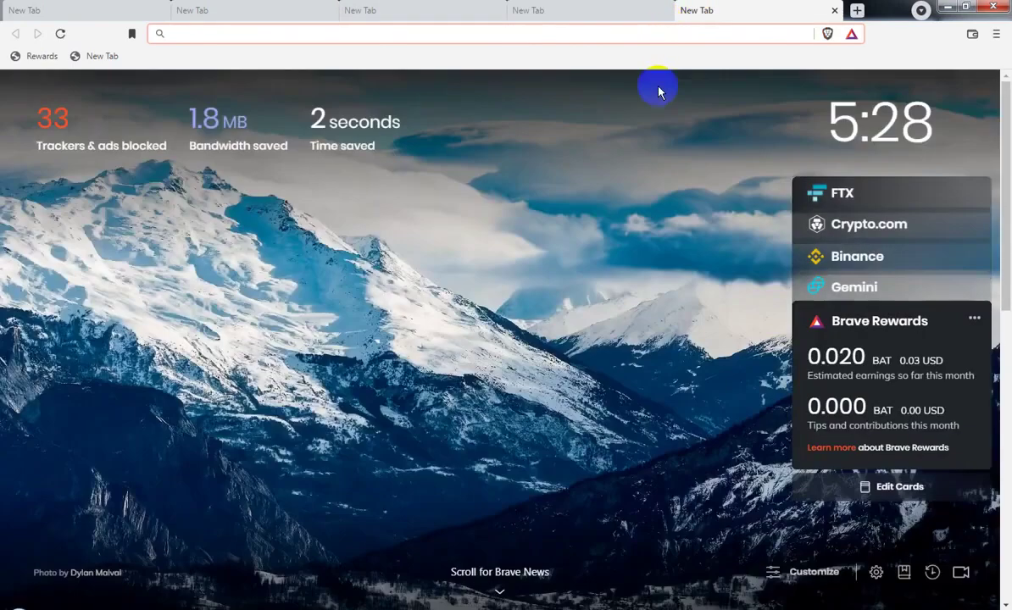
- Close the four additional new tabs, leaving only the first New Tab open
click(835, 10)
click(669, 10)
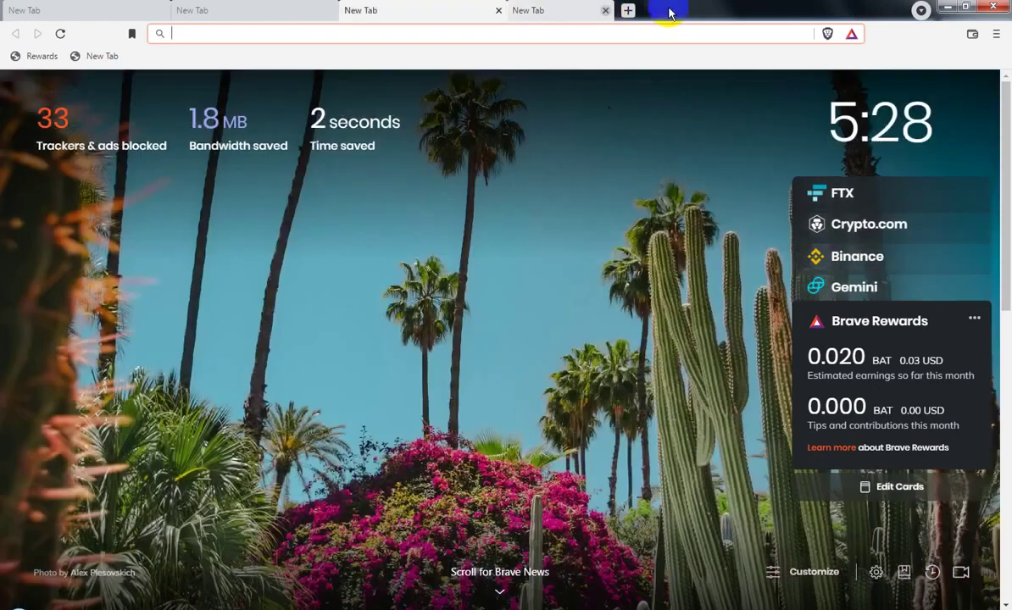
click(500, 11)
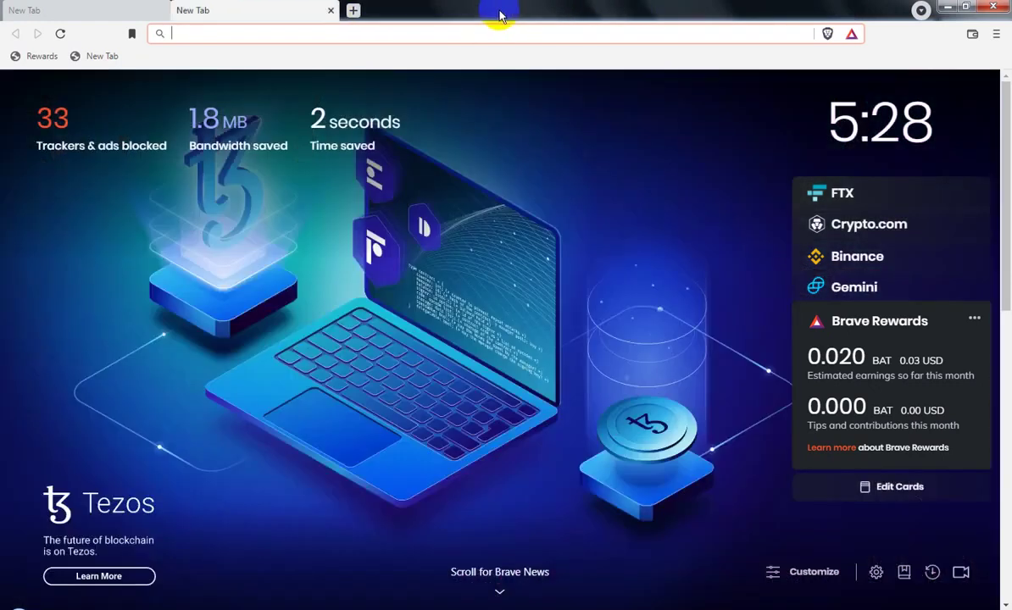
click(330, 10)
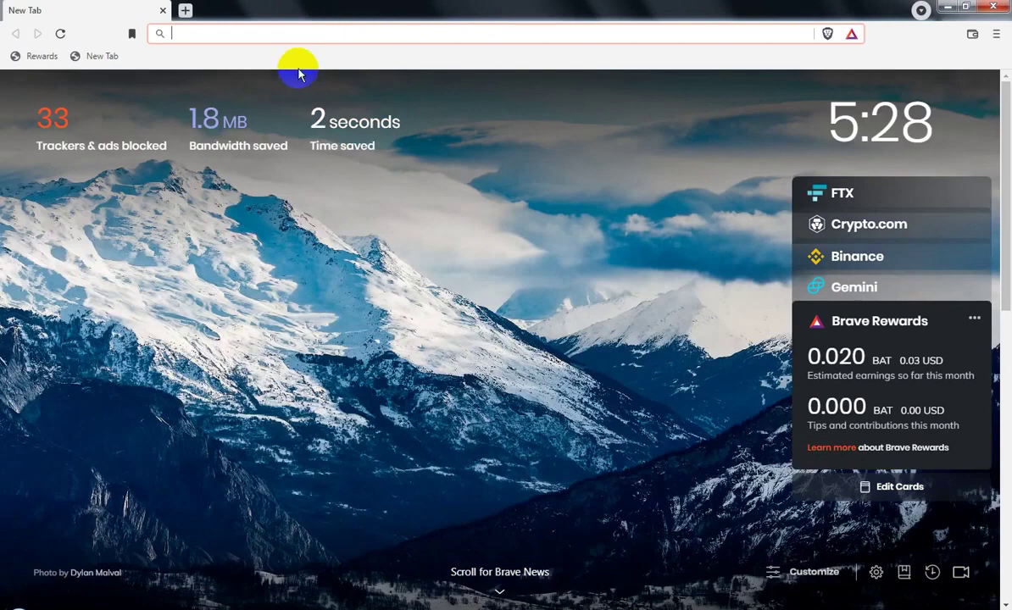
- Reload the new tab page several times, finishing with the New Tab bookmark, to cycle through its background images
click(63, 35)
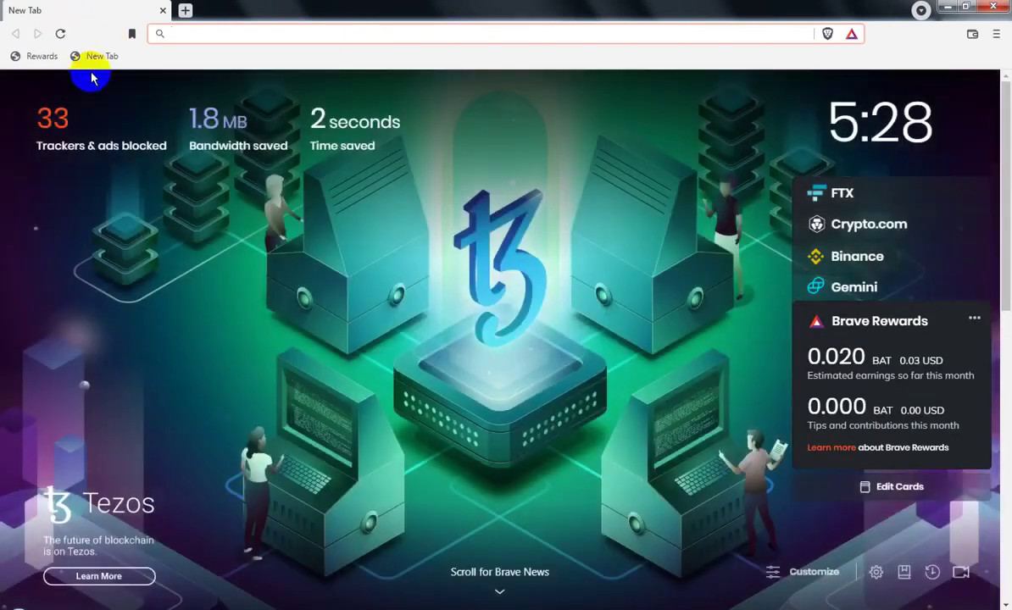
click(58, 34)
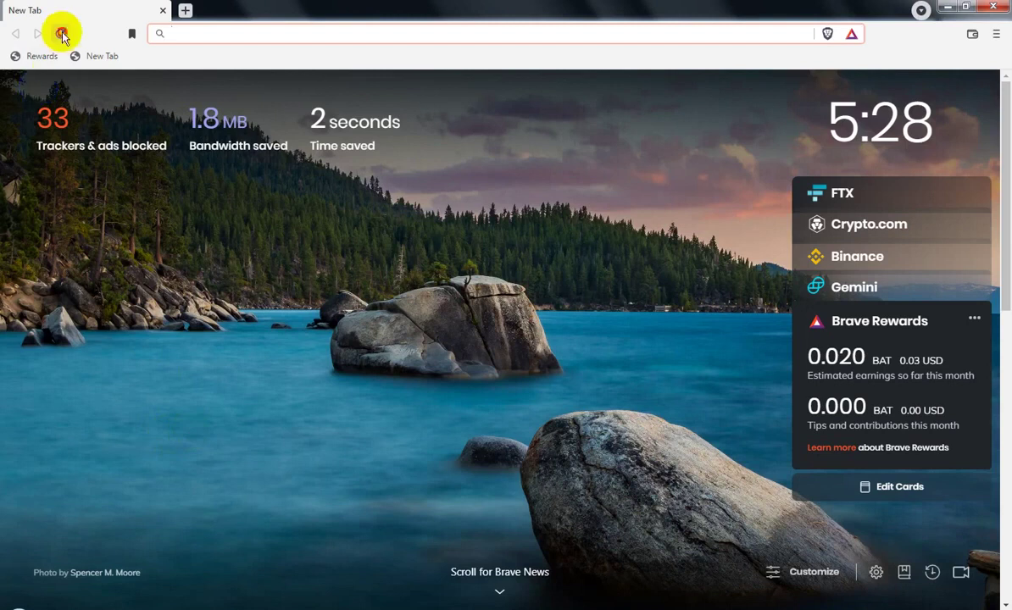
click(61, 33)
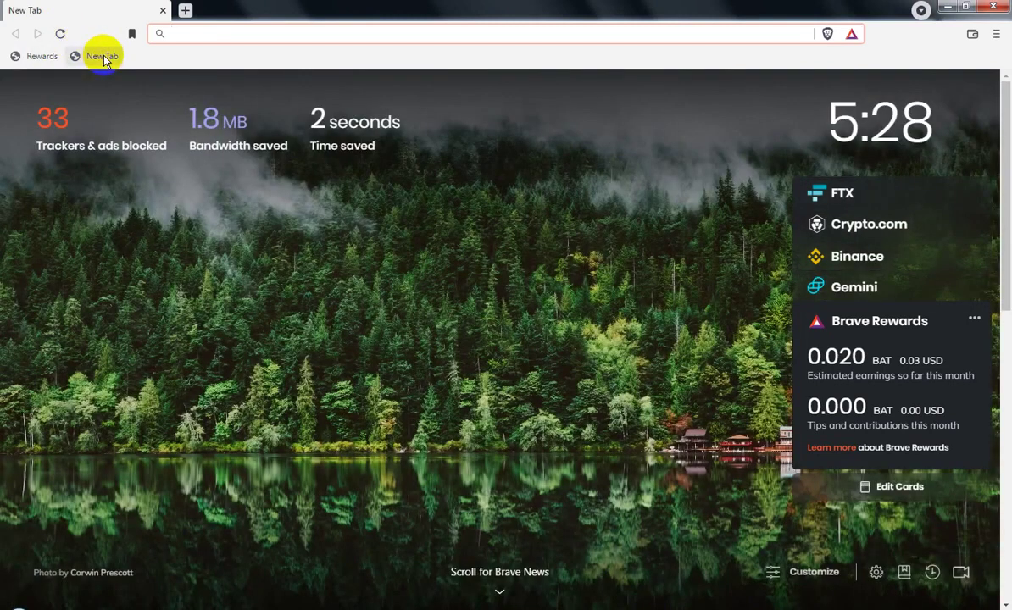
click(101, 56)
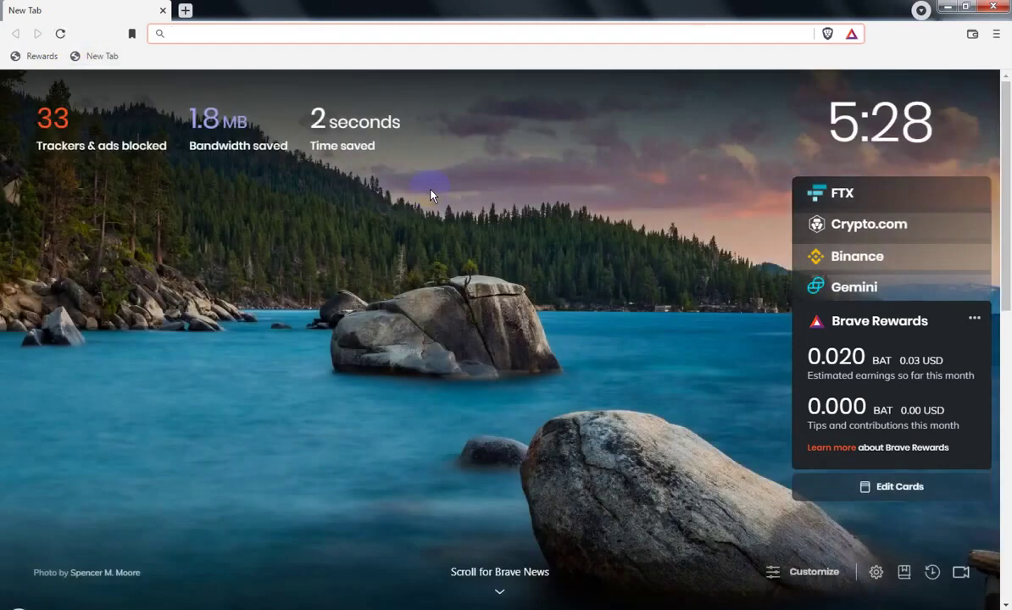
- View the Brave News area and expand the Binance, Gemini and Brave Rewards cards on the new tab page
scroll(497, 343, down, 2)
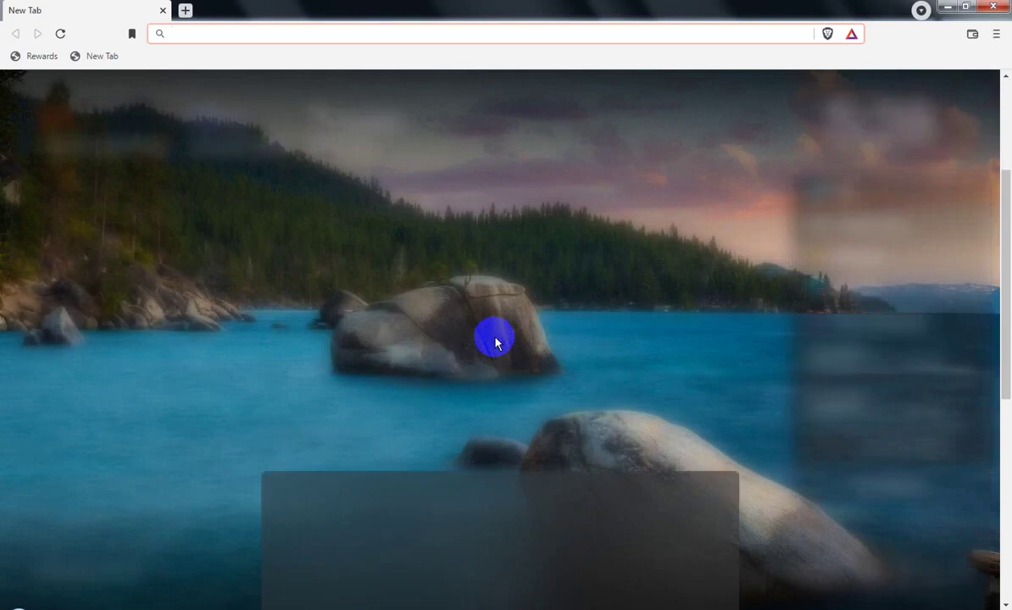
scroll(498, 339, up, 2)
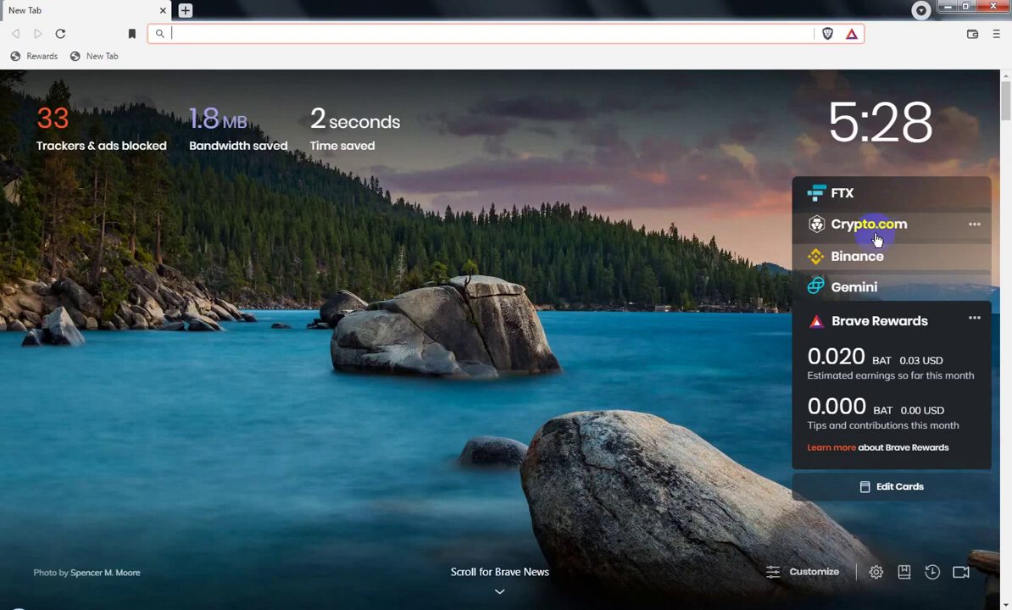
click(864, 266)
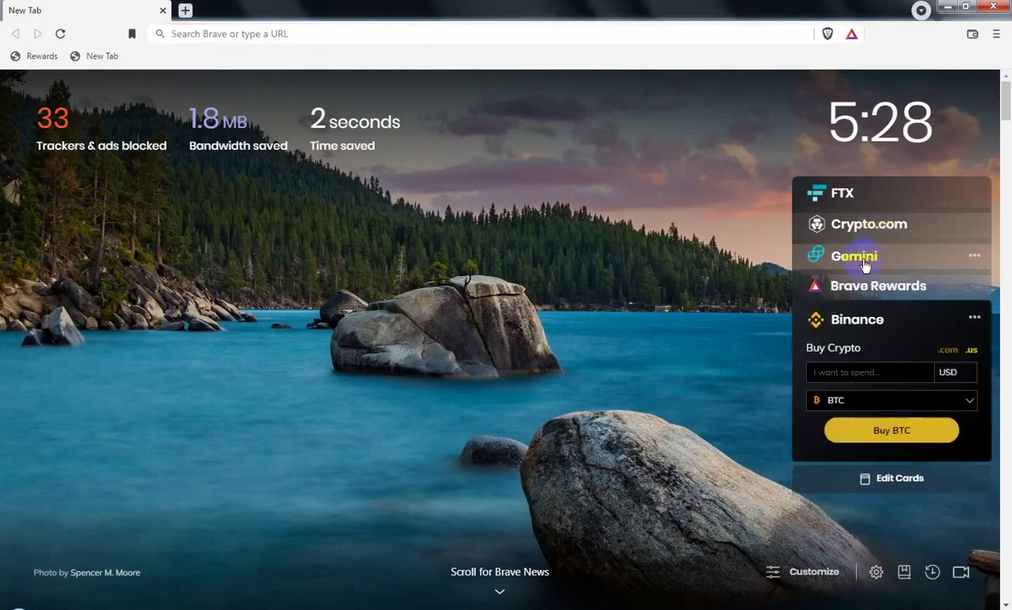
click(858, 263)
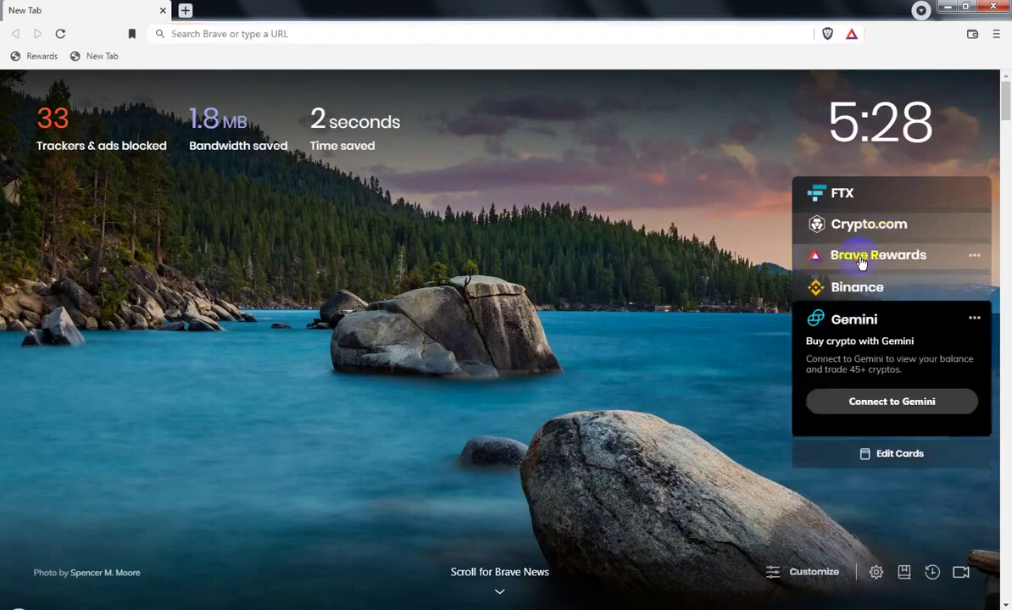
click(861, 264)
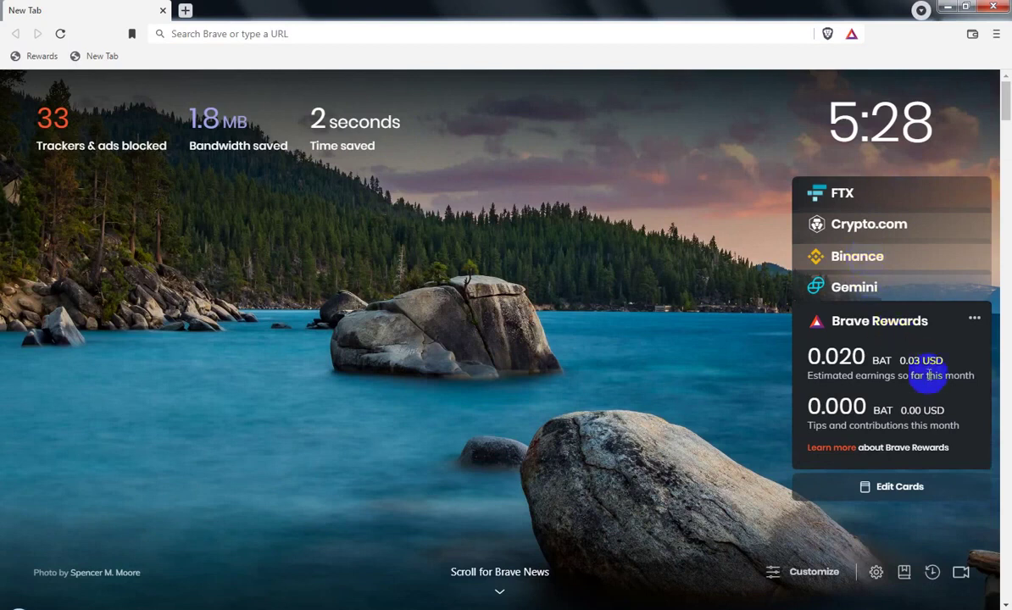
scroll(653, 415, down, 3)
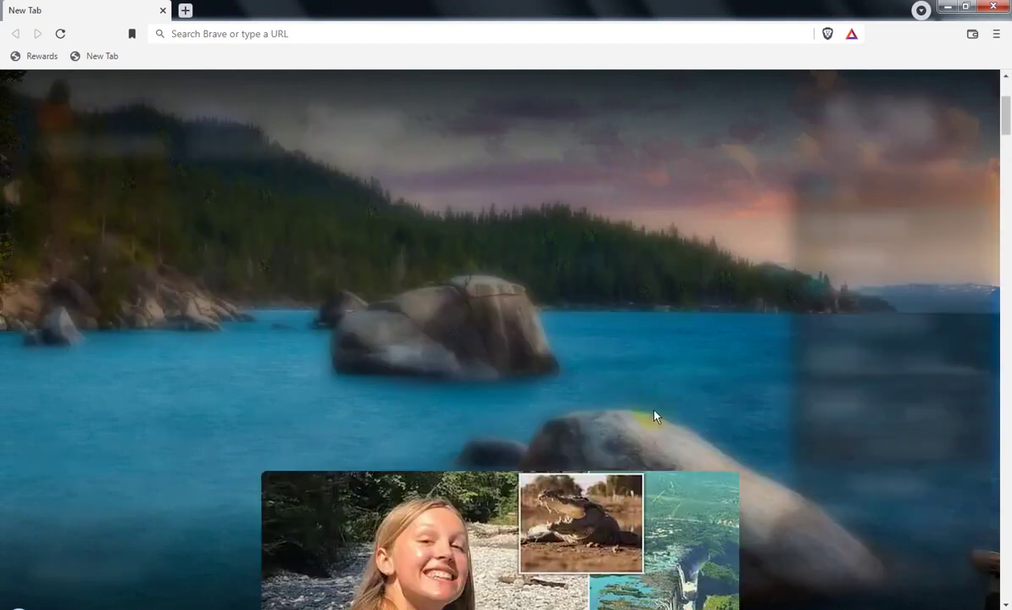
scroll(388, 288, up, 3)
- Load the bookmarked New Tab page, open the Tezos sponsor's Learn More page and read down through it
click(97, 54)
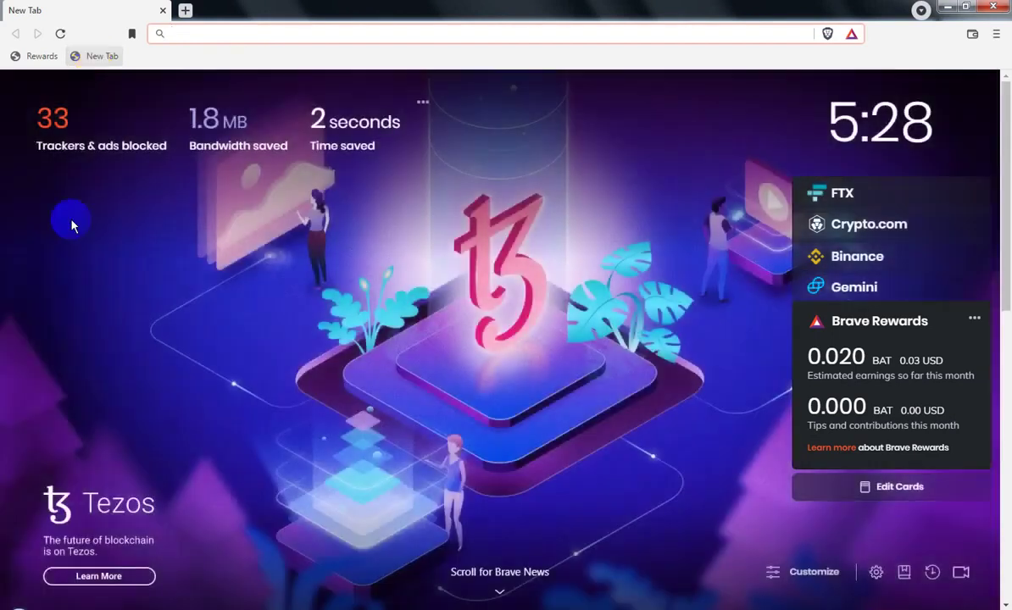
click(99, 575)
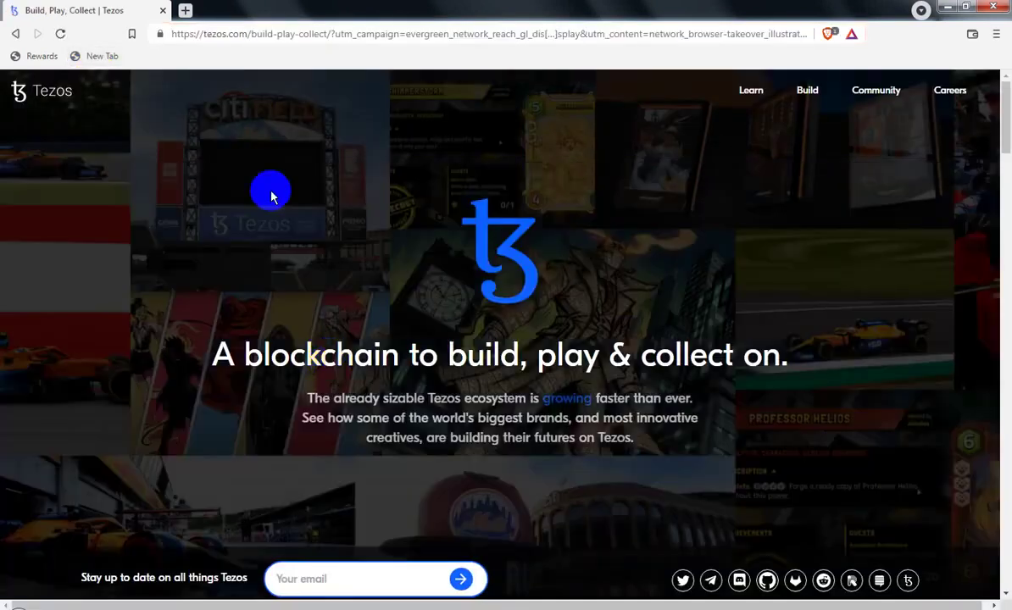
scroll(379, 307, down, 10)
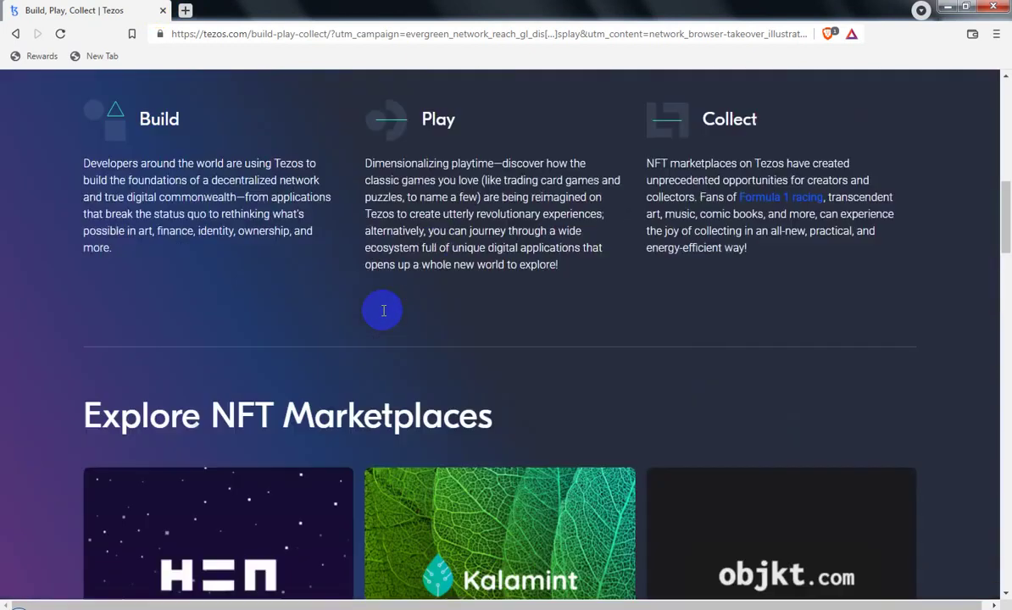
scroll(383, 310, down, 6)
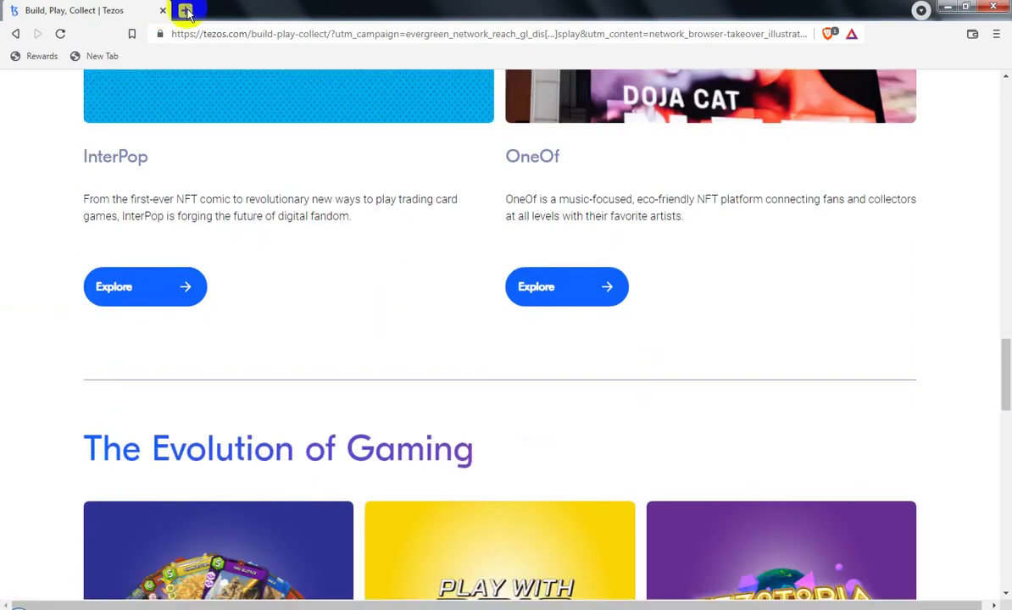
- Open additional new tabs and follow the photo credit links on the misty forest and rocky lake backgrounds
click(185, 11)
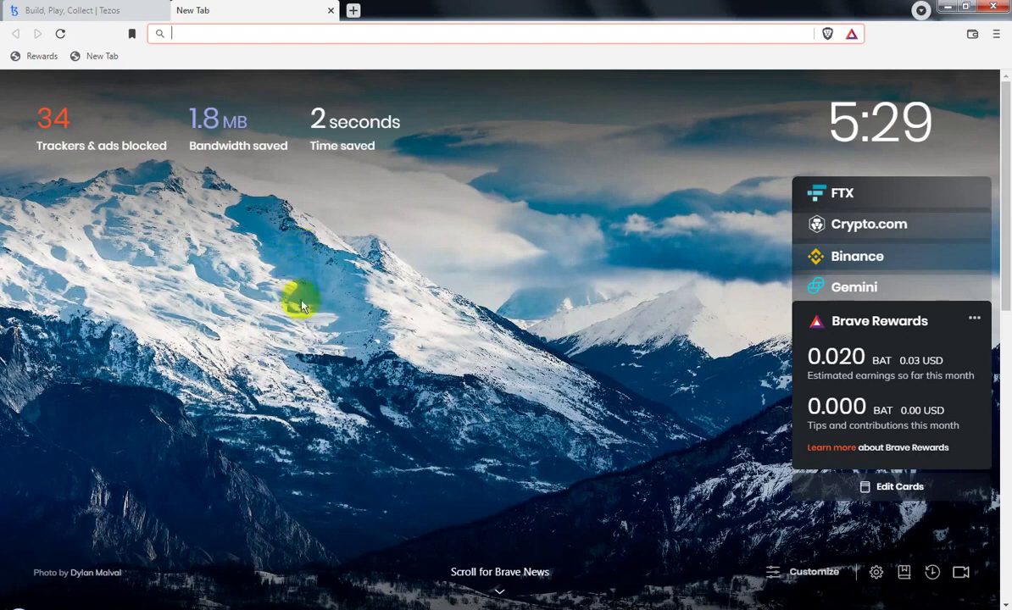
scroll(296, 305, down, 3)
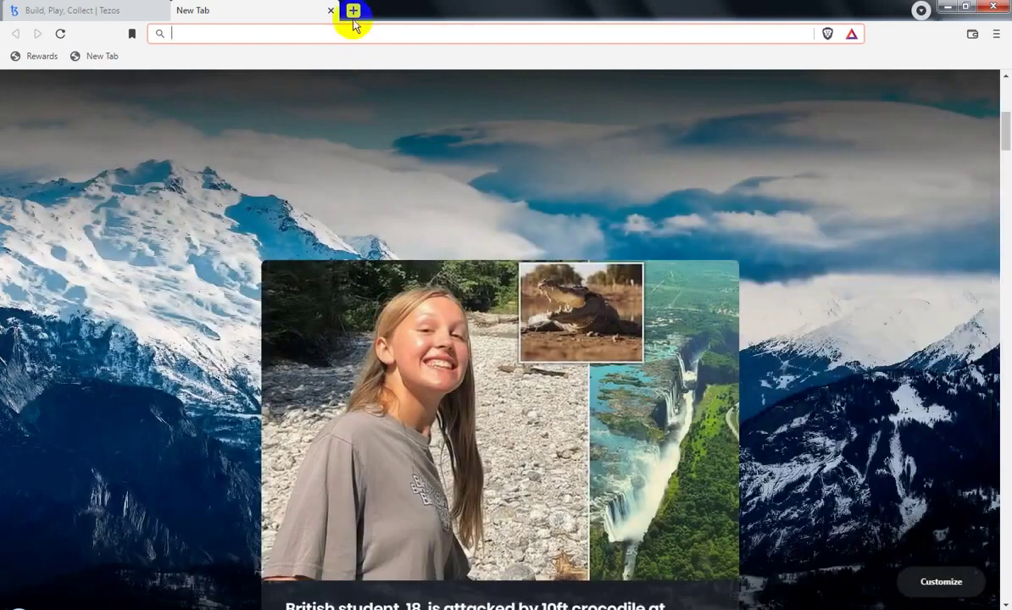
click(352, 14)
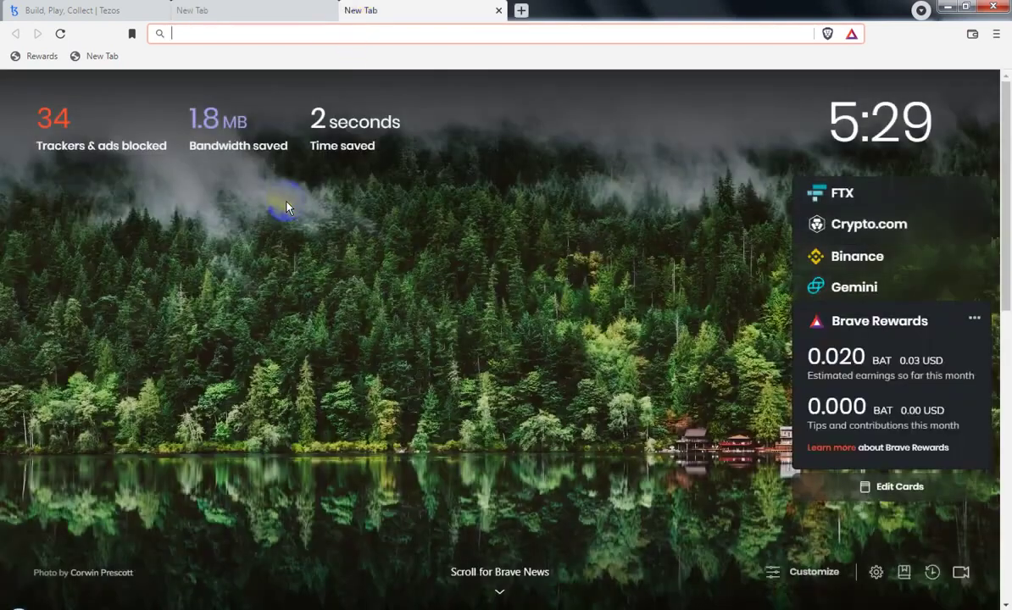
click(102, 572)
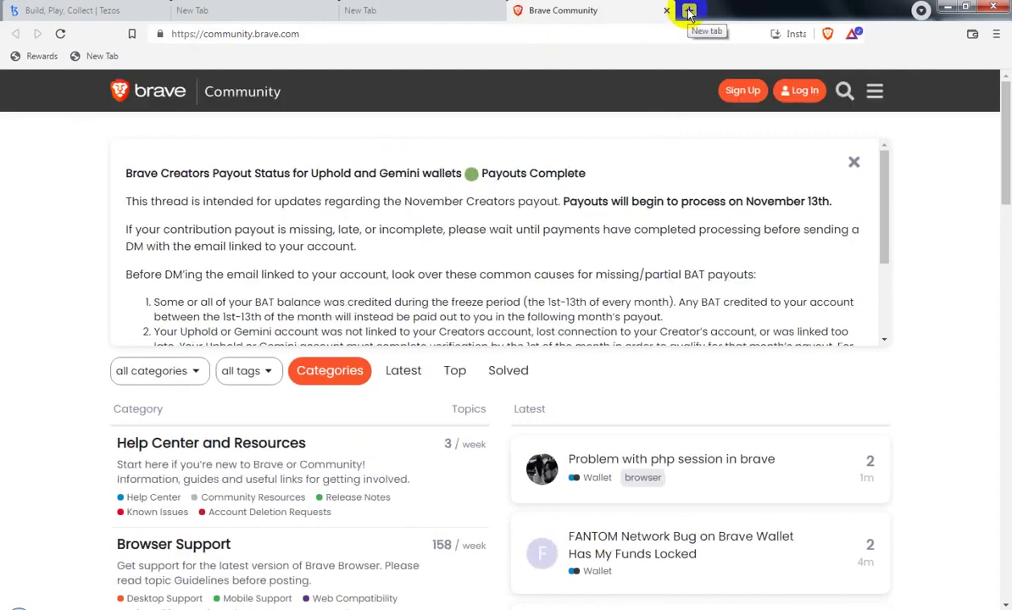
click(688, 11)
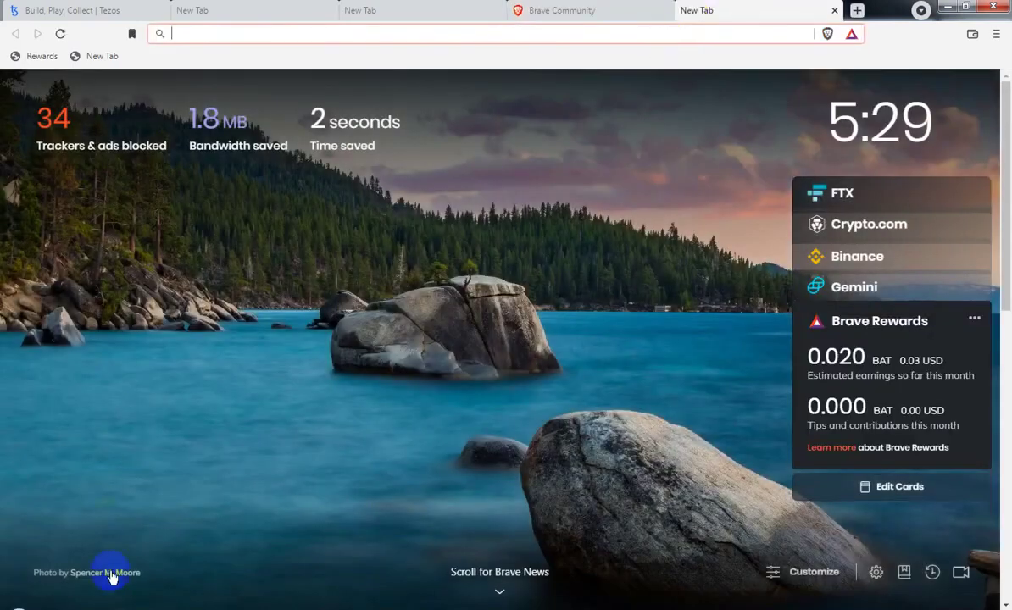
click(110, 574)
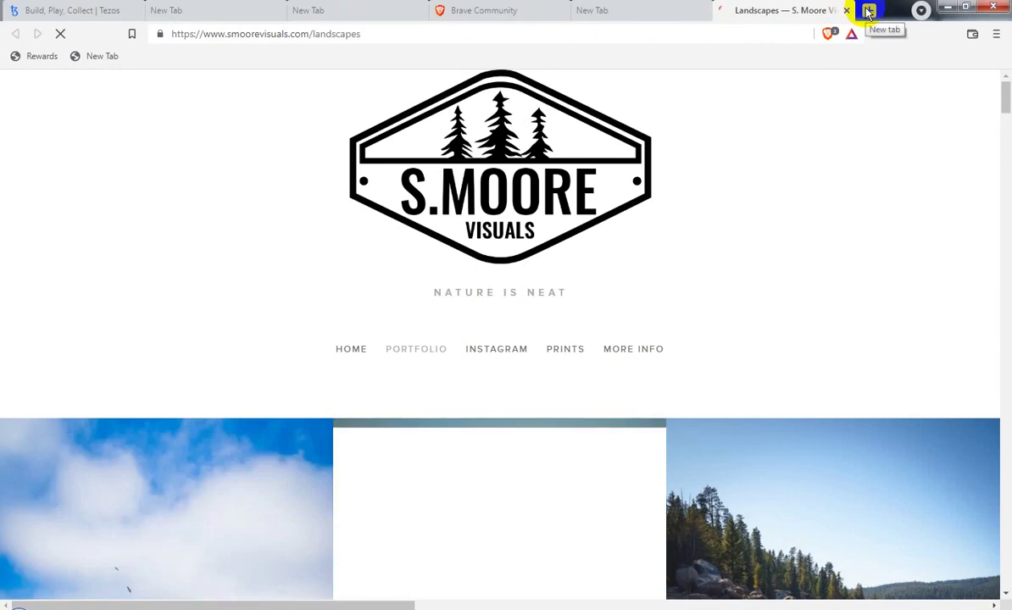
- Open a new tab, visit its Tezos sponsor page and read down to the What's Tezos section
click(868, 10)
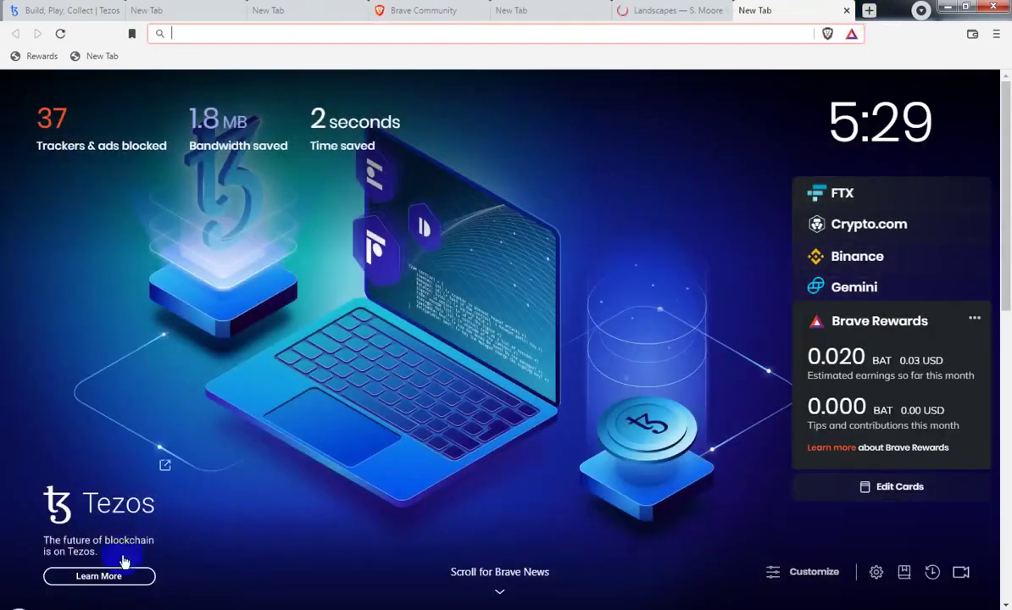
click(70, 580)
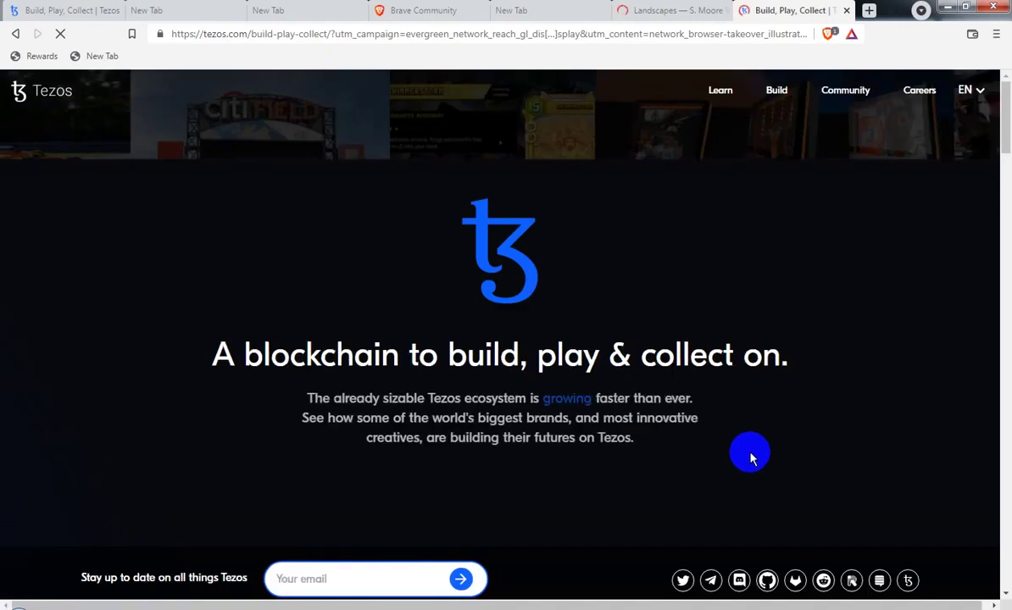
scroll(750, 454, down, 3)
scroll(750, 458, down, 2)
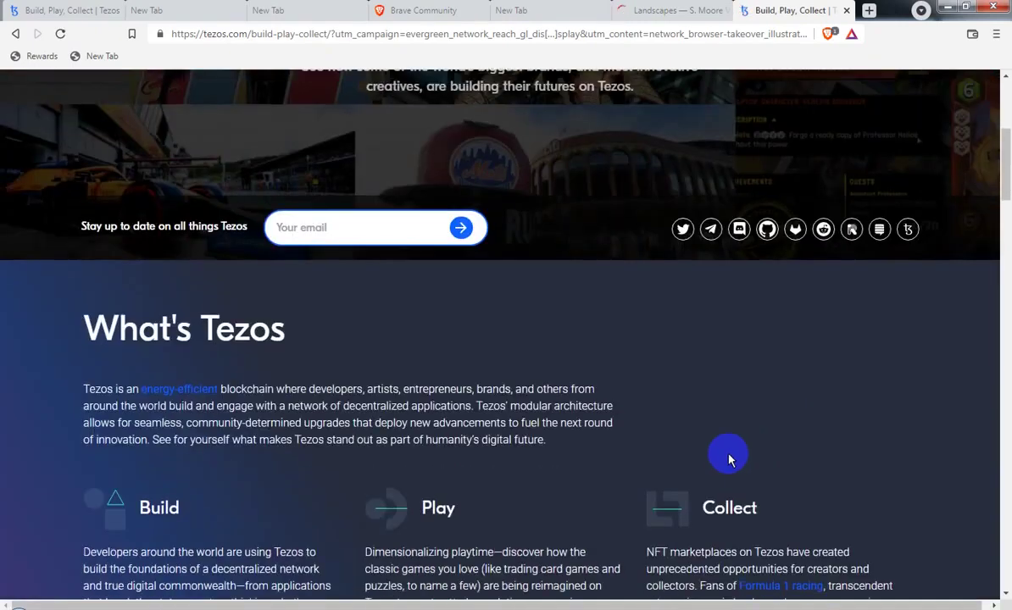
- Open two more new tabs, follow the snowy mountain background's photo credit link, and open another new tab
click(869, 11)
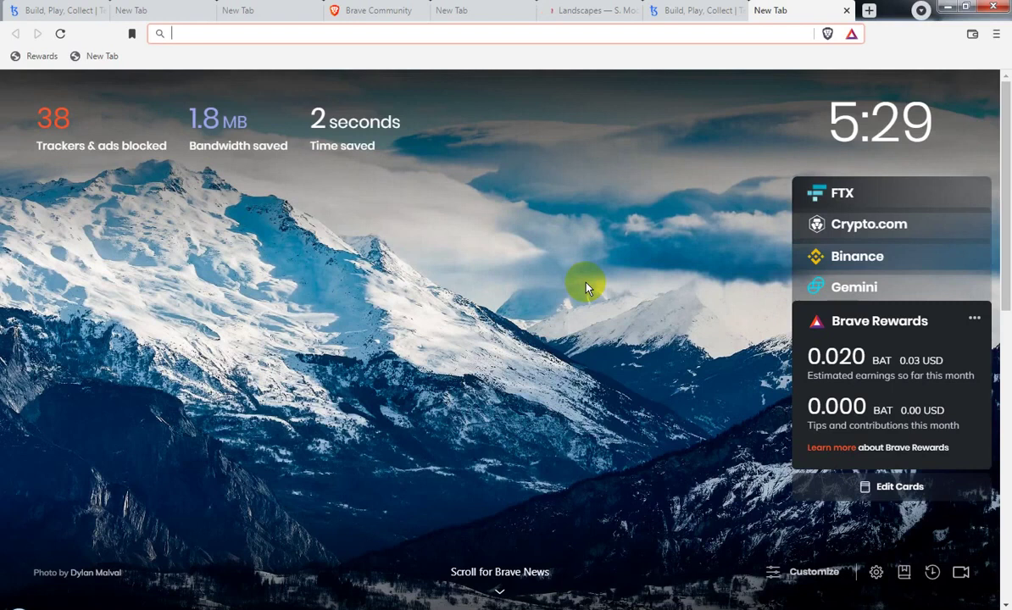
scroll(727, 207, down, 4)
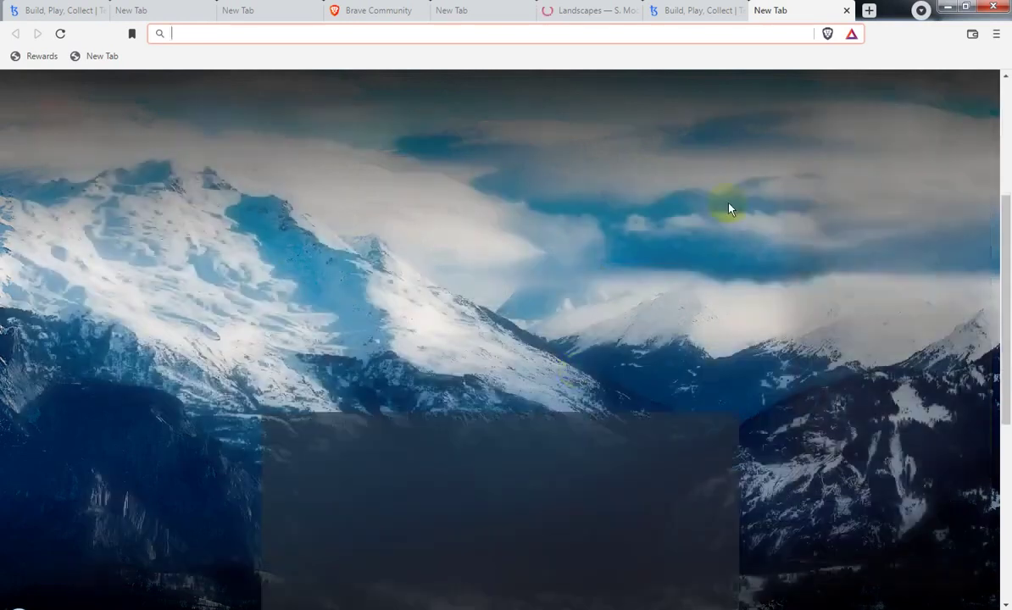
click(869, 12)
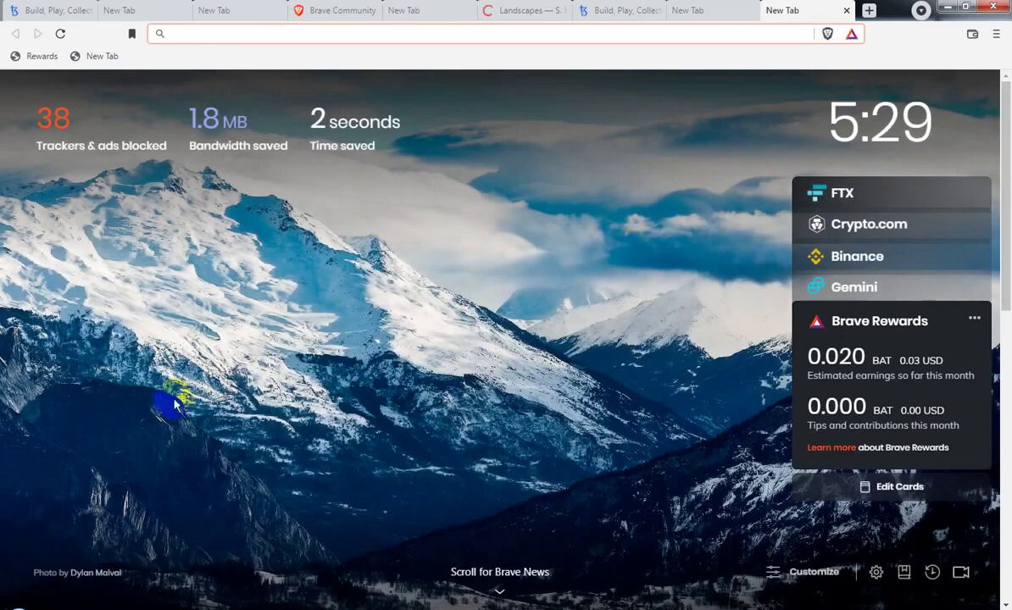
click(91, 571)
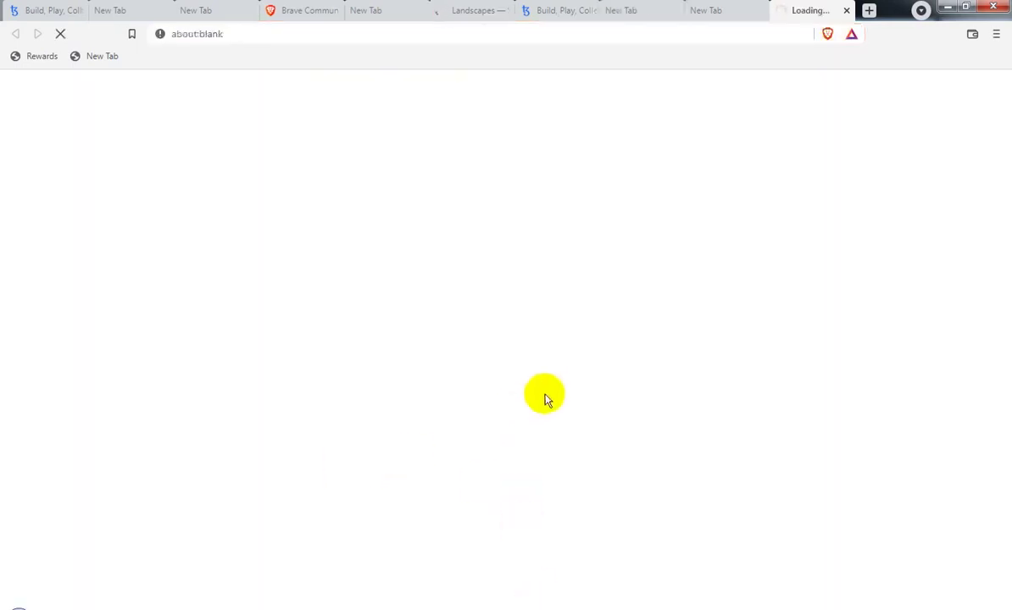
click(868, 12)
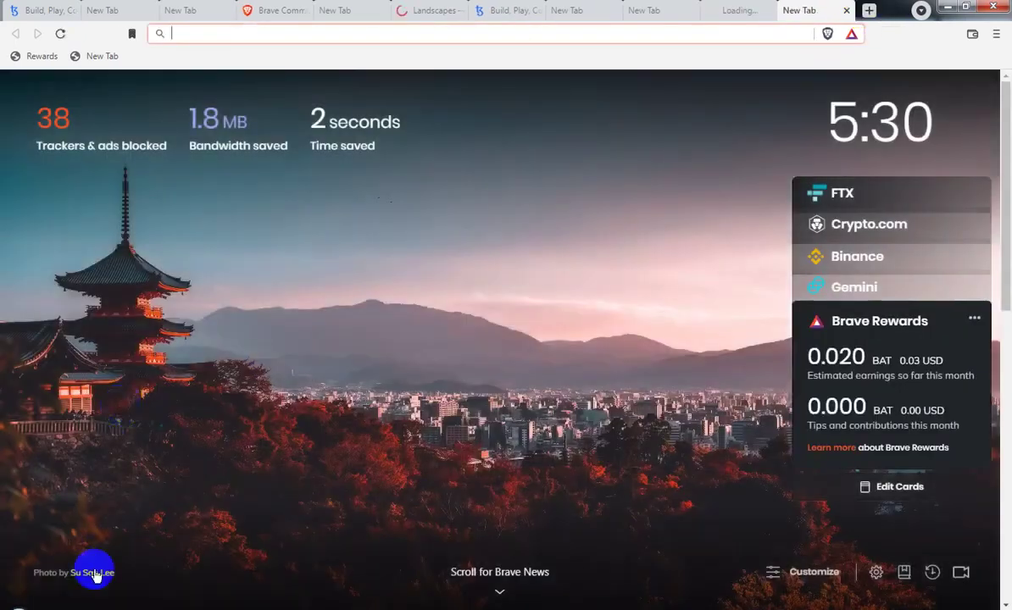
- Follow the pagoda background's photo credit link, then visit the Tezos sponsor page from a new tab and read down to What's Tezos
click(92, 572)
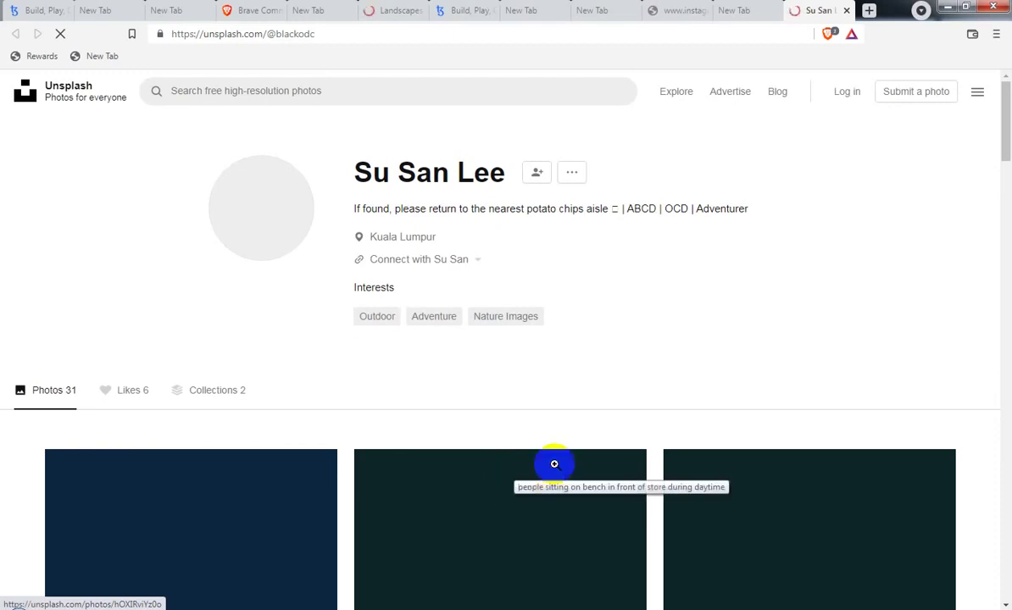
click(869, 10)
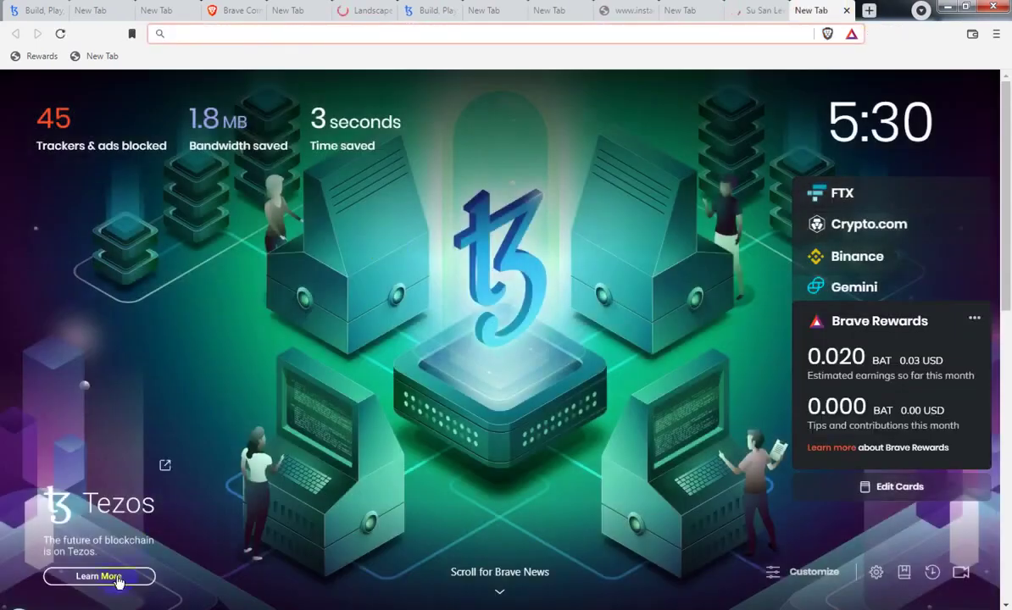
click(99, 576)
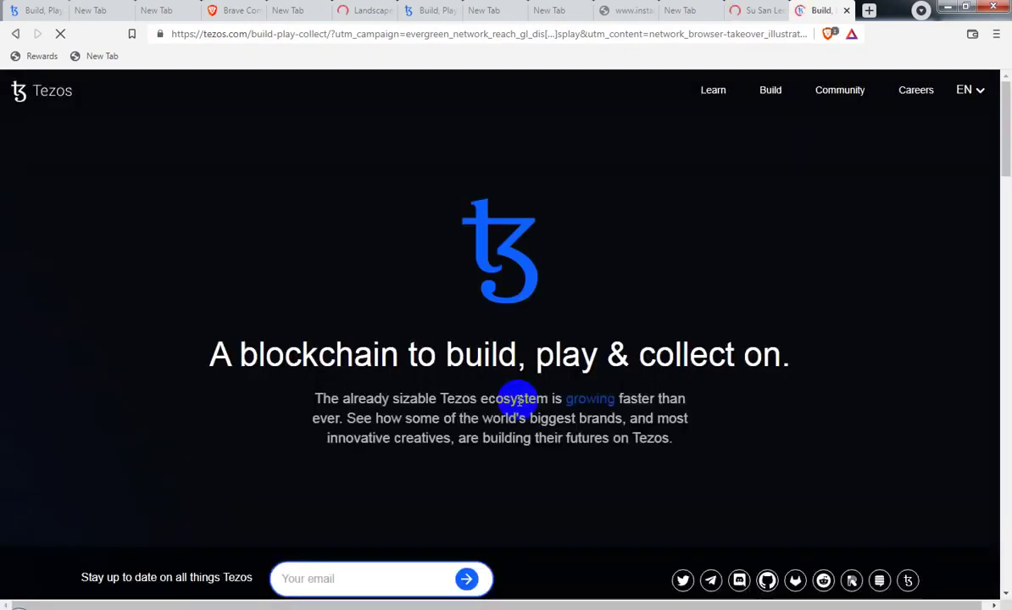
scroll(585, 436, down, 6)
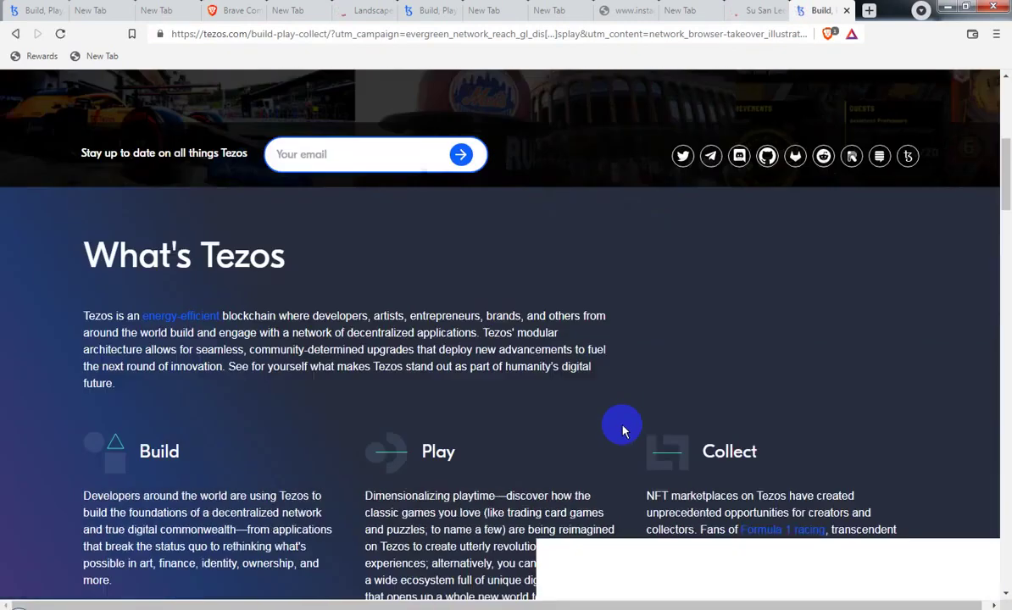
- Open two more new tabs and follow the photo credit links on the snowy red bridge and sunset temple backgrounds
click(868, 10)
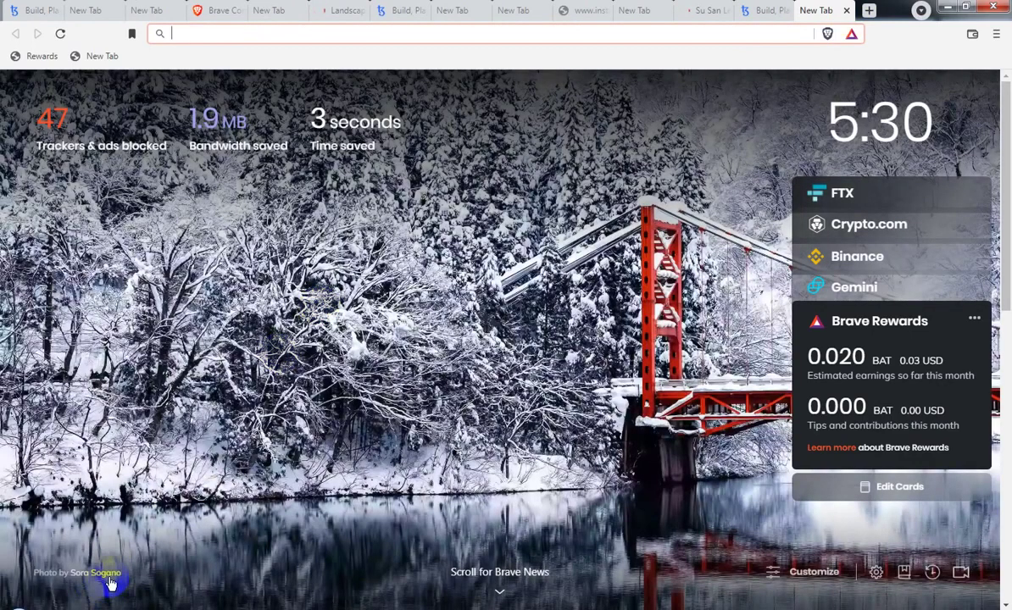
click(109, 581)
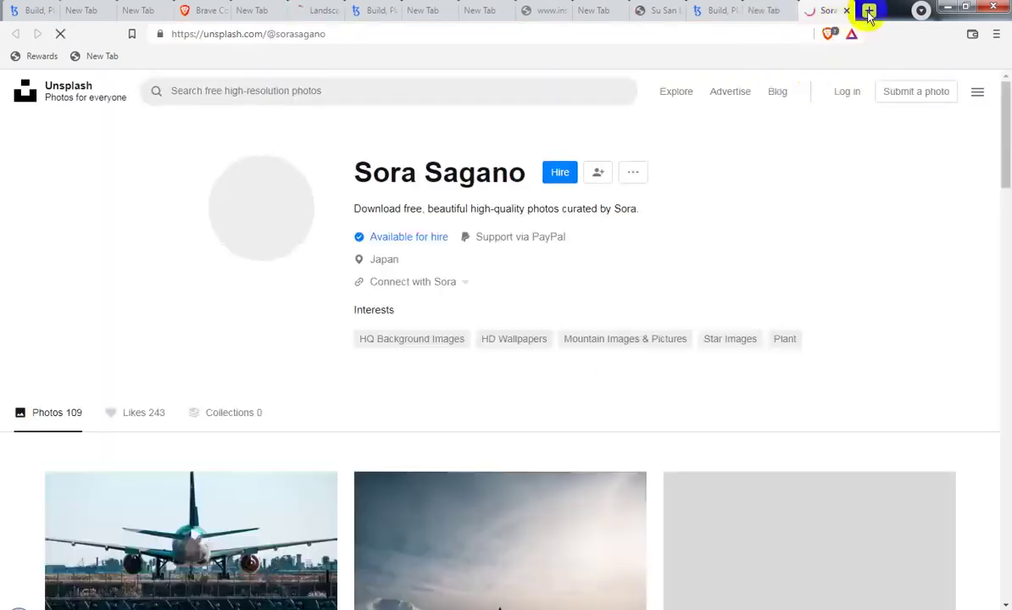
click(868, 12)
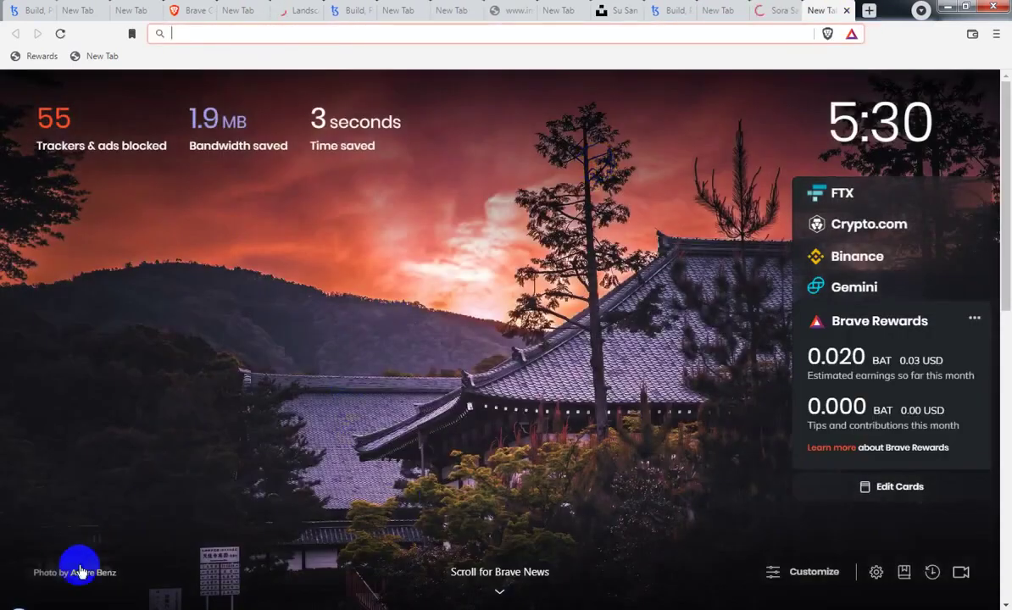
click(79, 569)
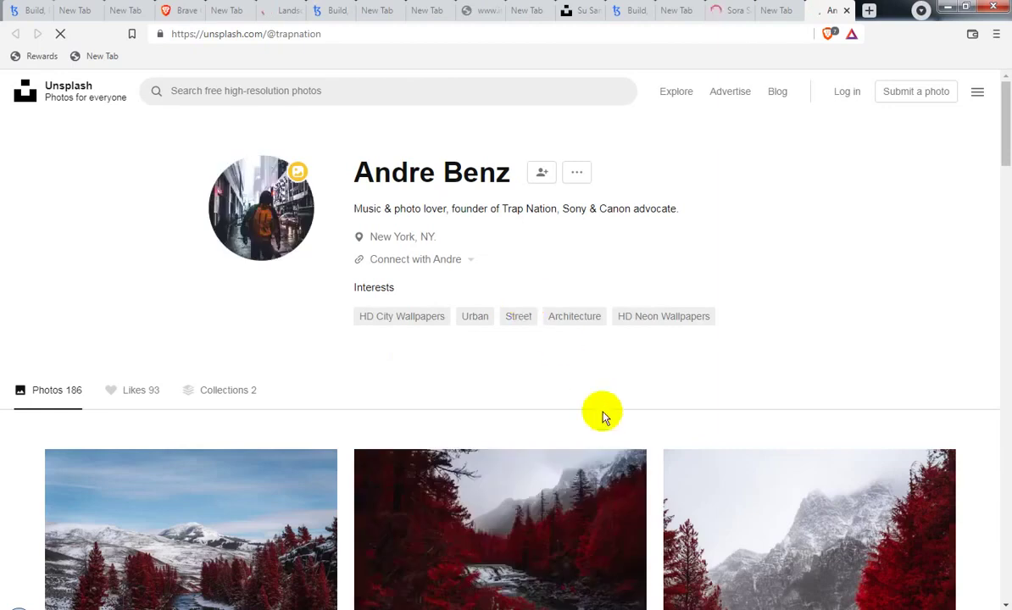
- Open a new tab, reload it to get another background, and open the Tezos sponsor's Learn More page
click(869, 11)
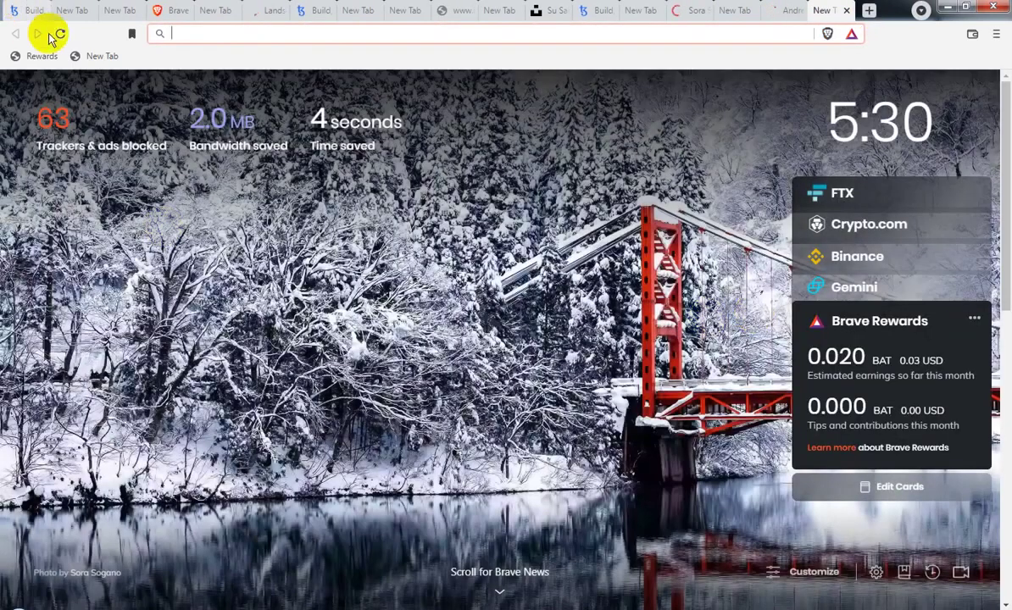
click(59, 35)
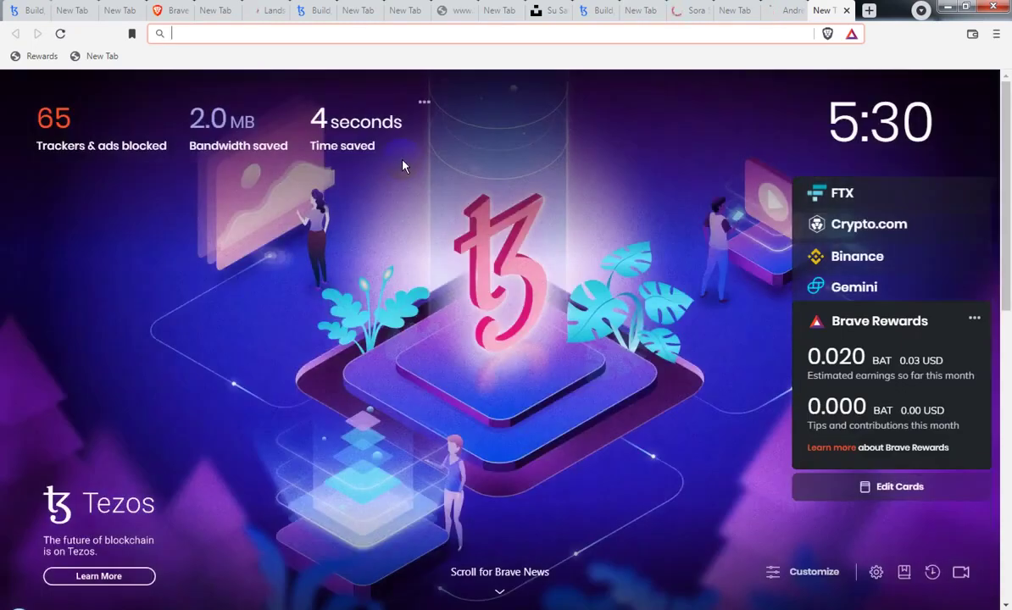
click(129, 581)
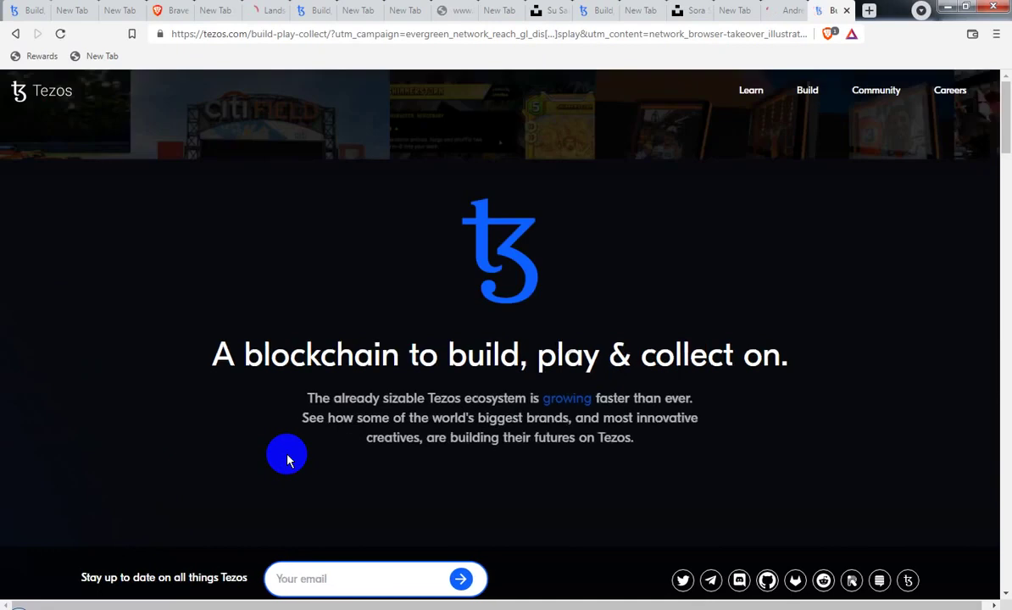
- Examine the Tezos page's sections on NFT marketplaces, entertainment, games and the future of blockchain, down to the footer
scroll(288, 458, down, 12)
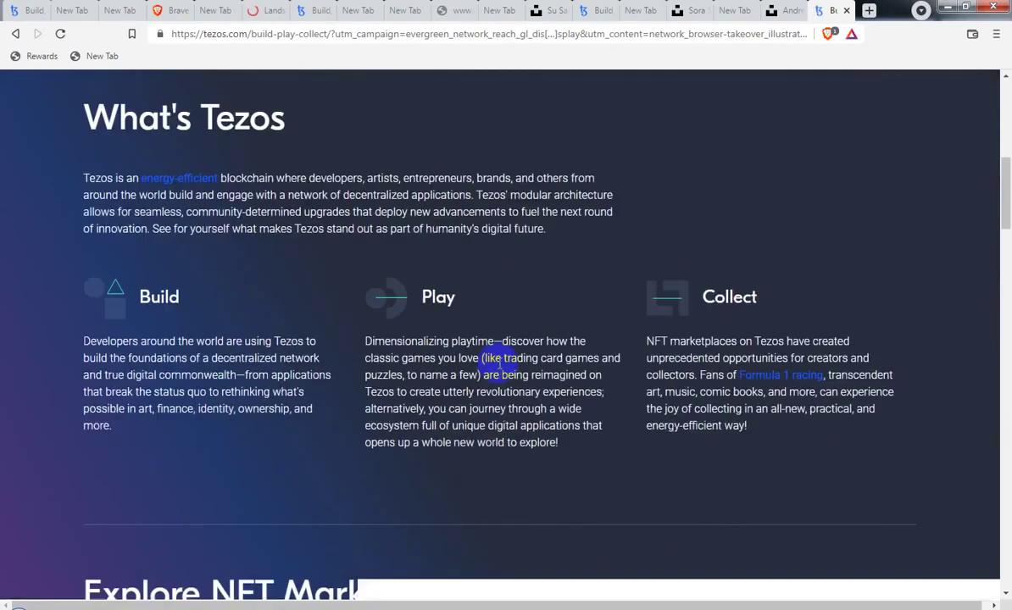
scroll(499, 362, down, 10)
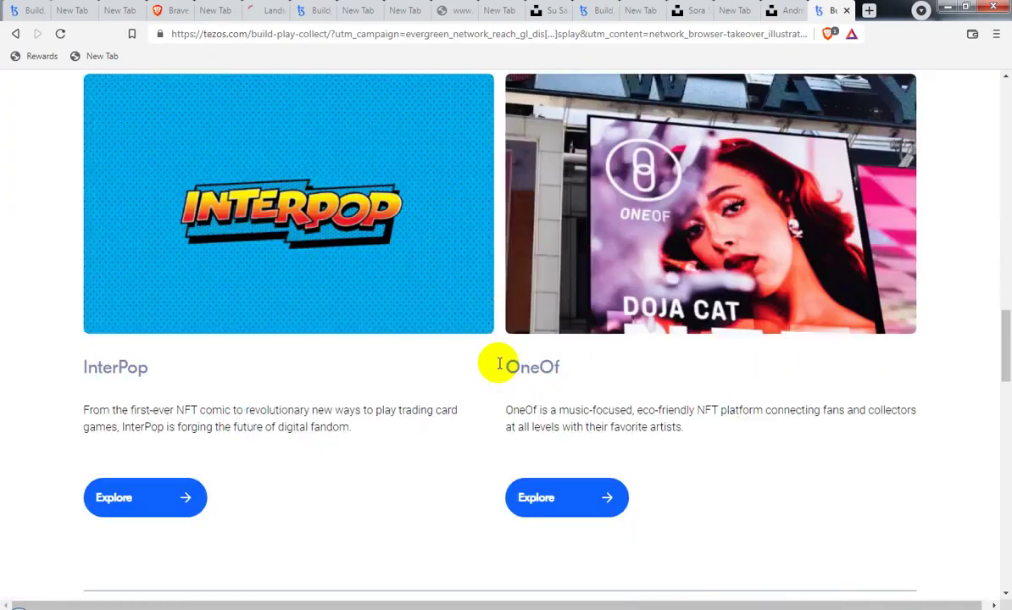
scroll(499, 362, down, 8)
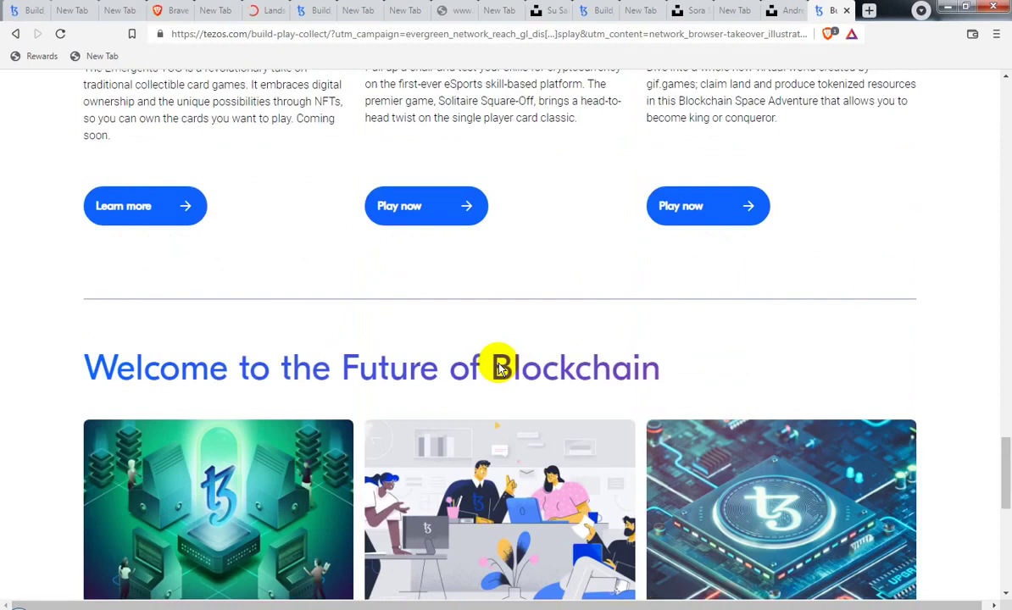
scroll(524, 405, up, 12)
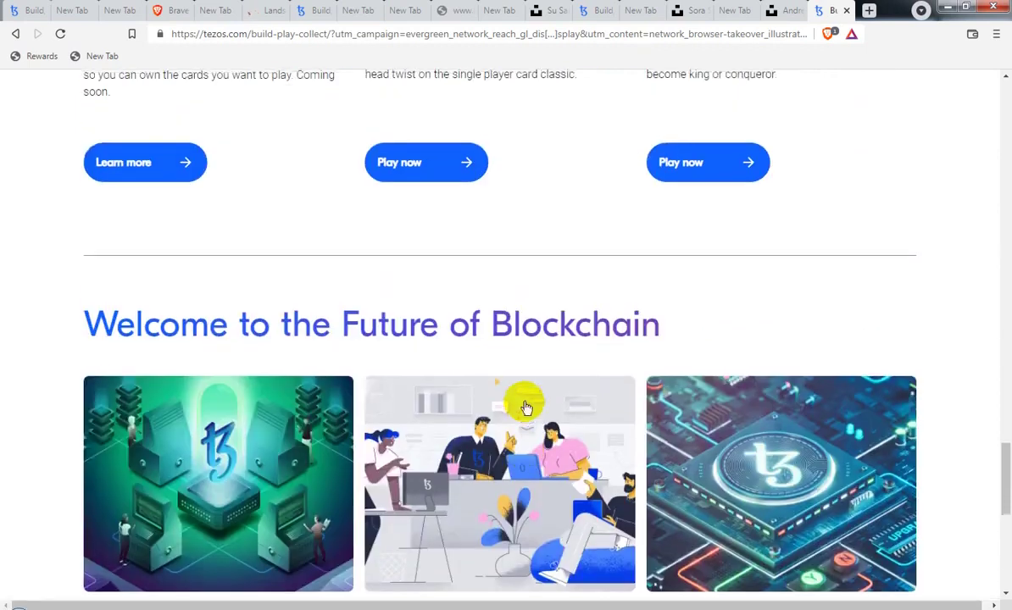
scroll(526, 406, up, 12)
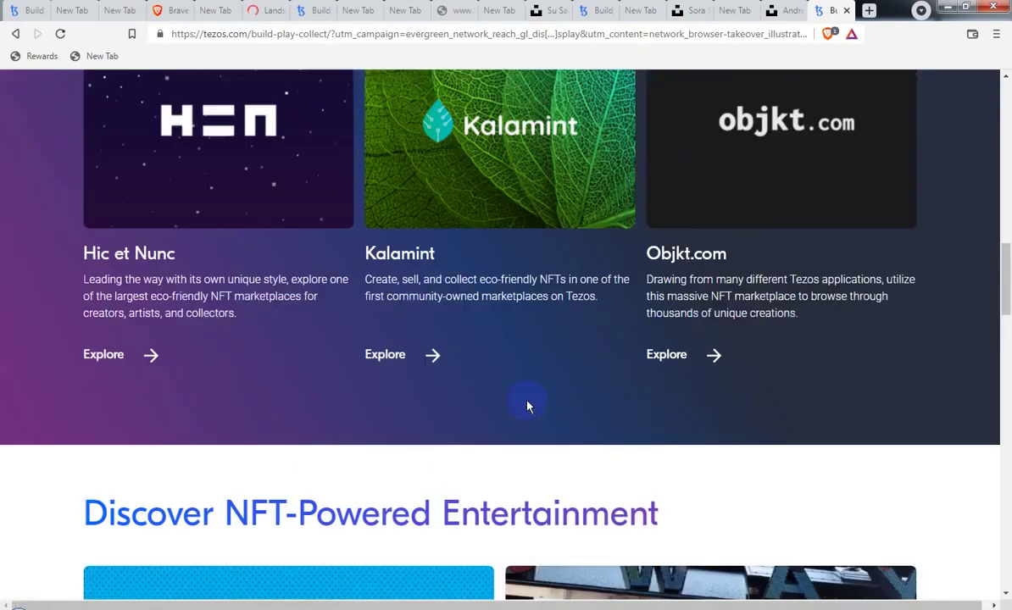
scroll(526, 406, up, 2)
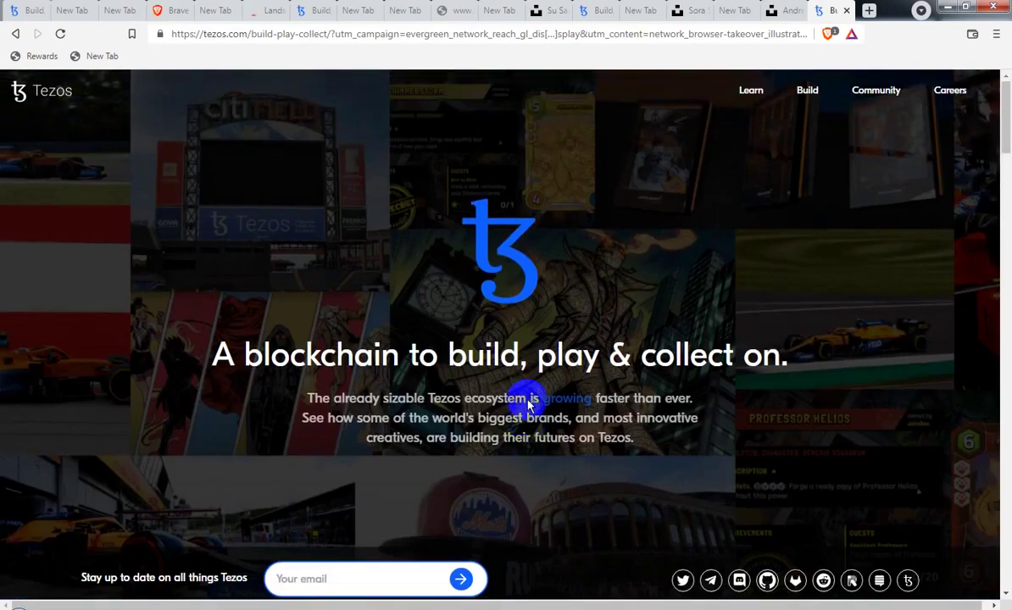
scroll(527, 405, down, 9)
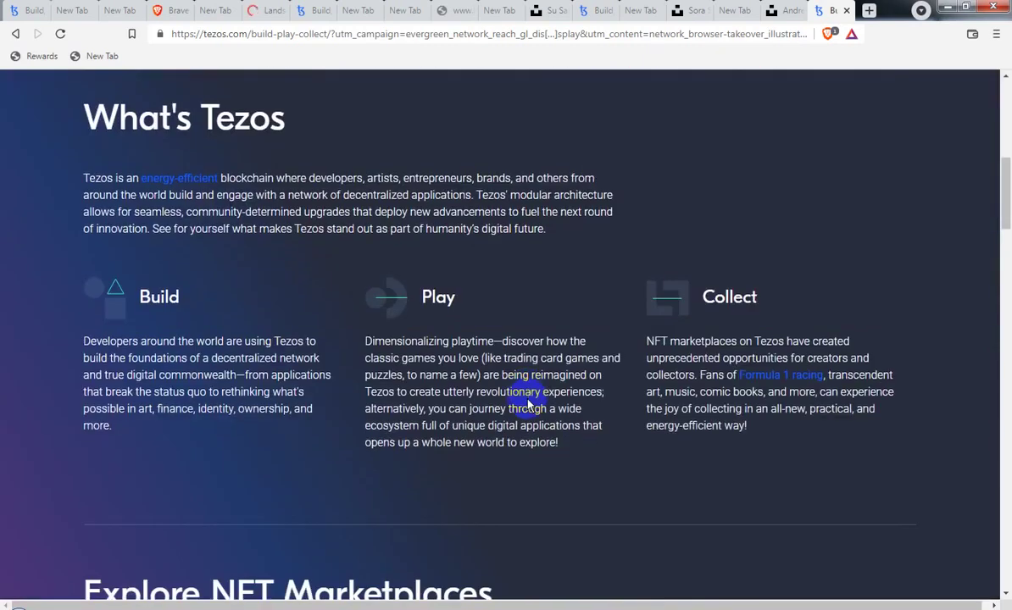
scroll(527, 405, down, 20)
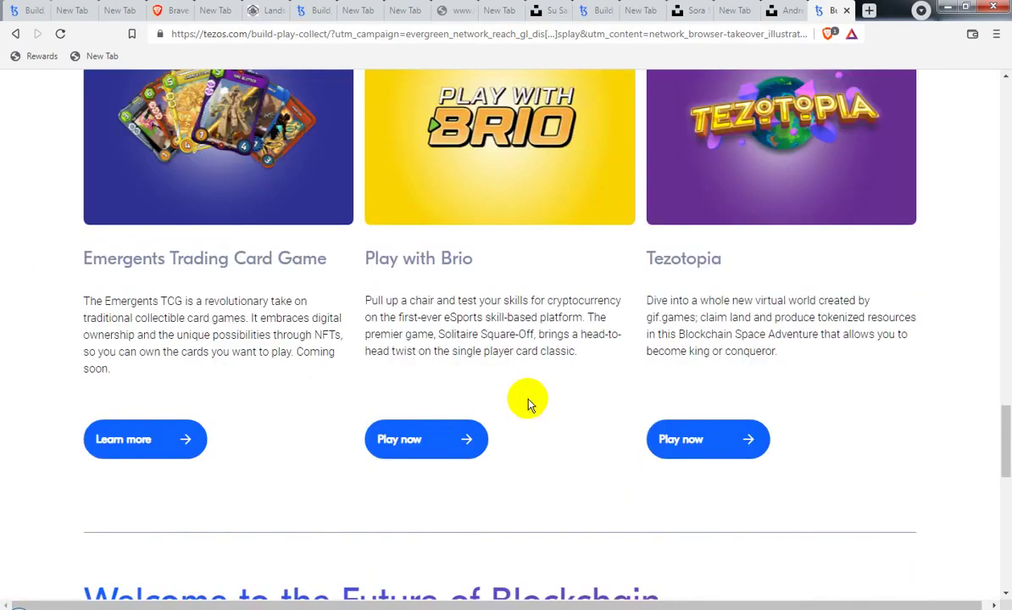
scroll(527, 405, down, 10)
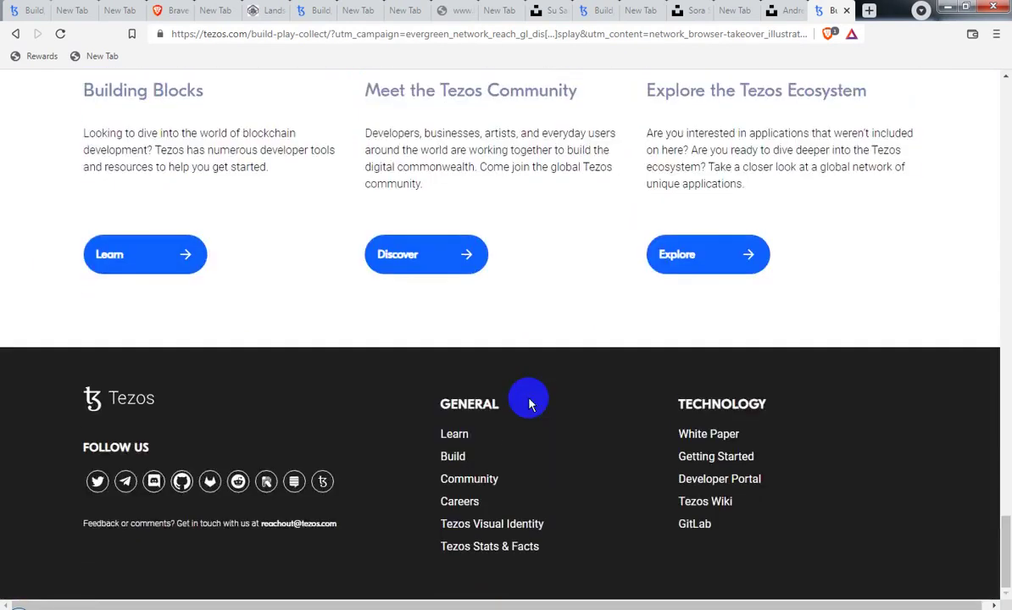
scroll(527, 405, up, 7)
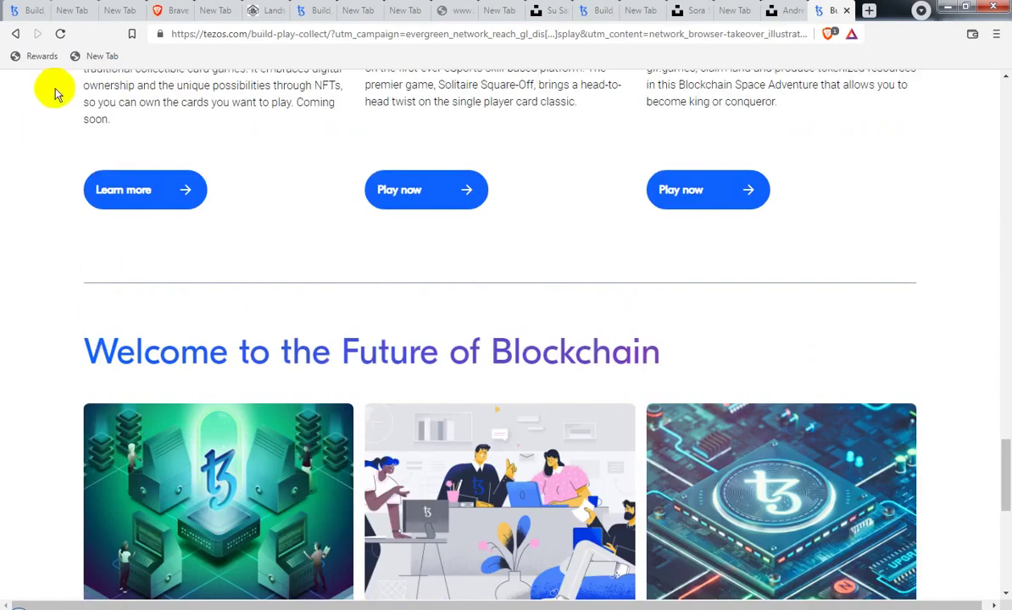
- Load the bookmarked New Tab page and open the Learn more page from the Brave Rewards card's options
click(89, 55)
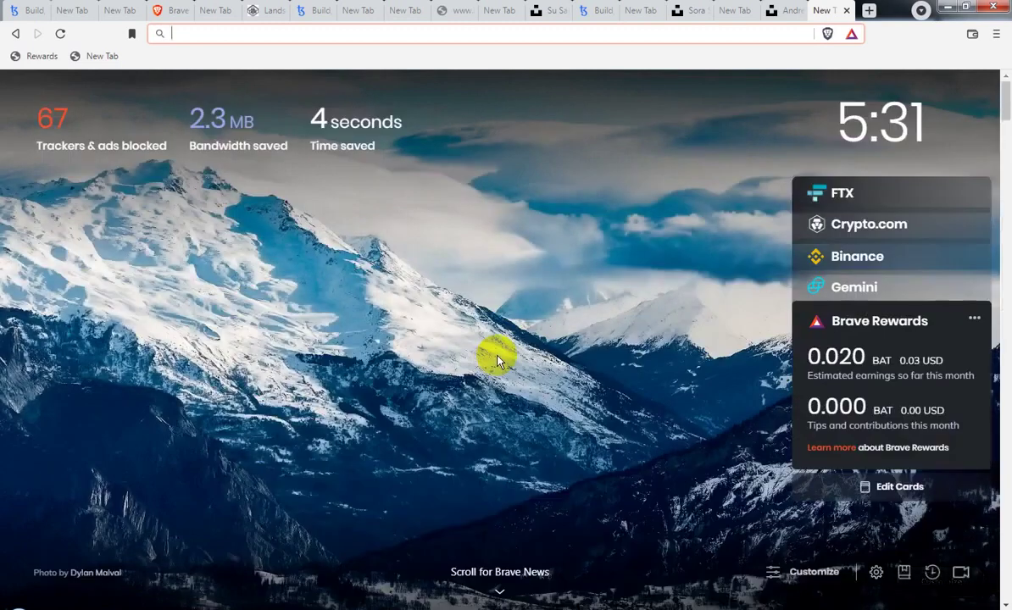
click(974, 320)
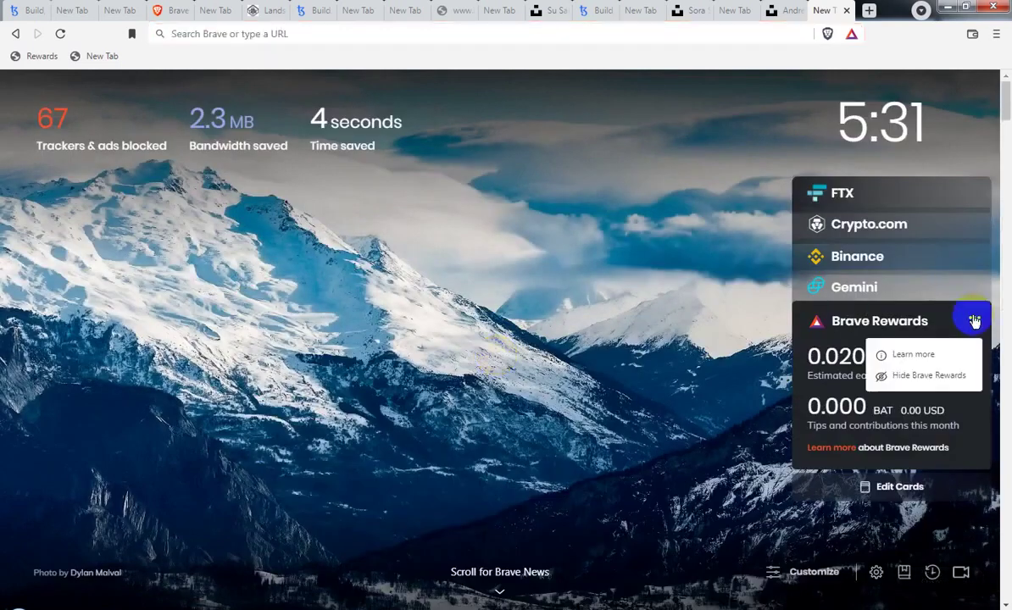
click(915, 355)
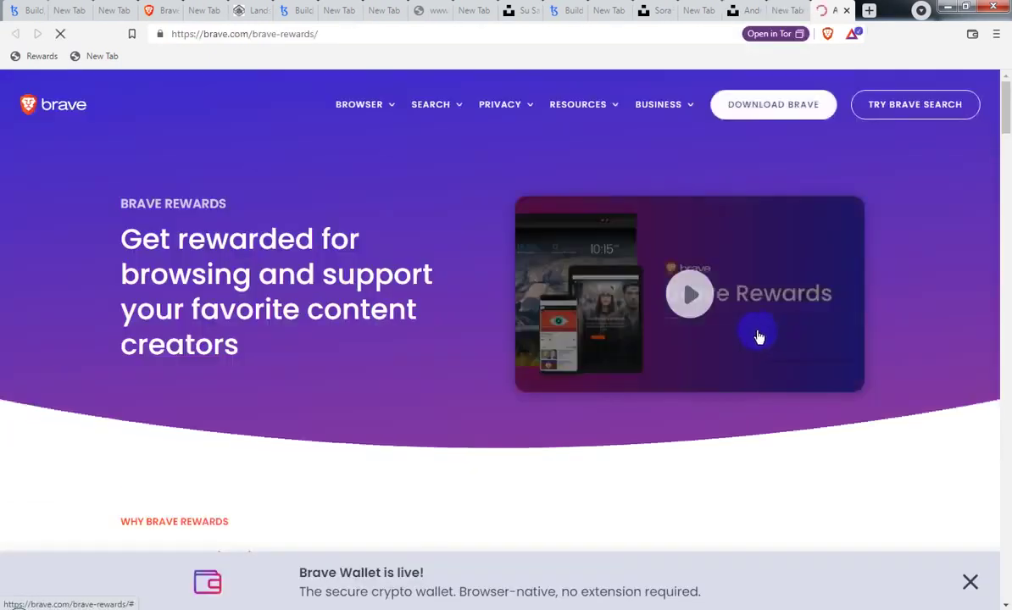
- Read through the Brave Rewards page's sections on how rewards work, where to get tokens, ad privacy, opting out and advertisers
scroll(649, 339, down, 4)
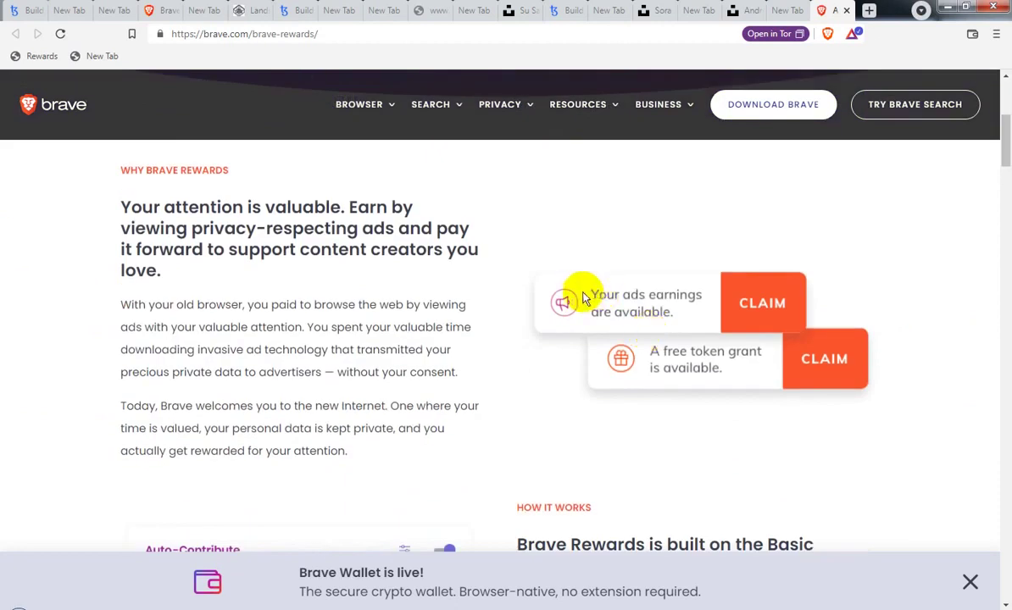
scroll(731, 357, down, 3)
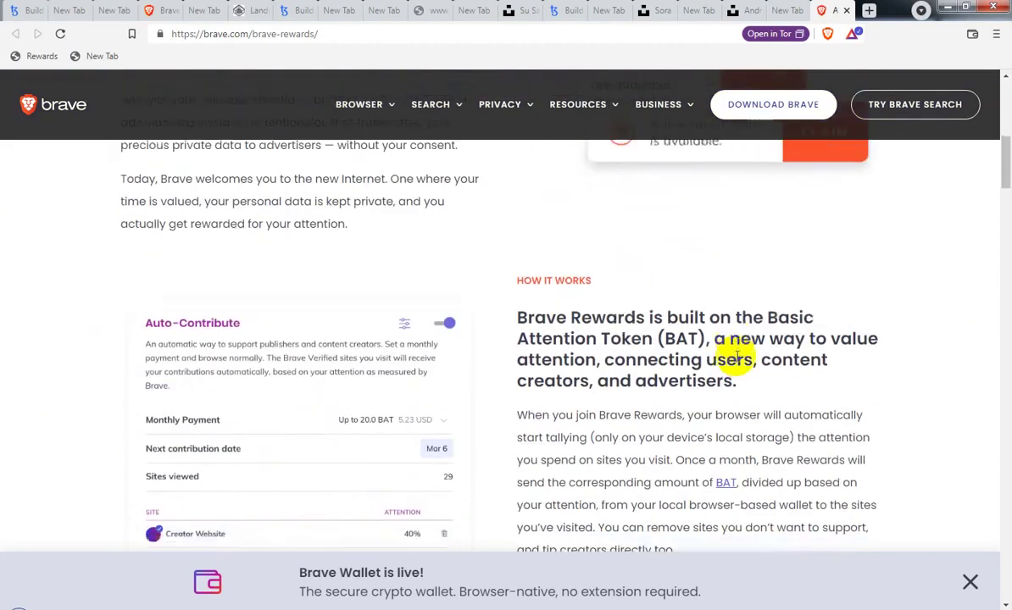
scroll(735, 356, down, 2)
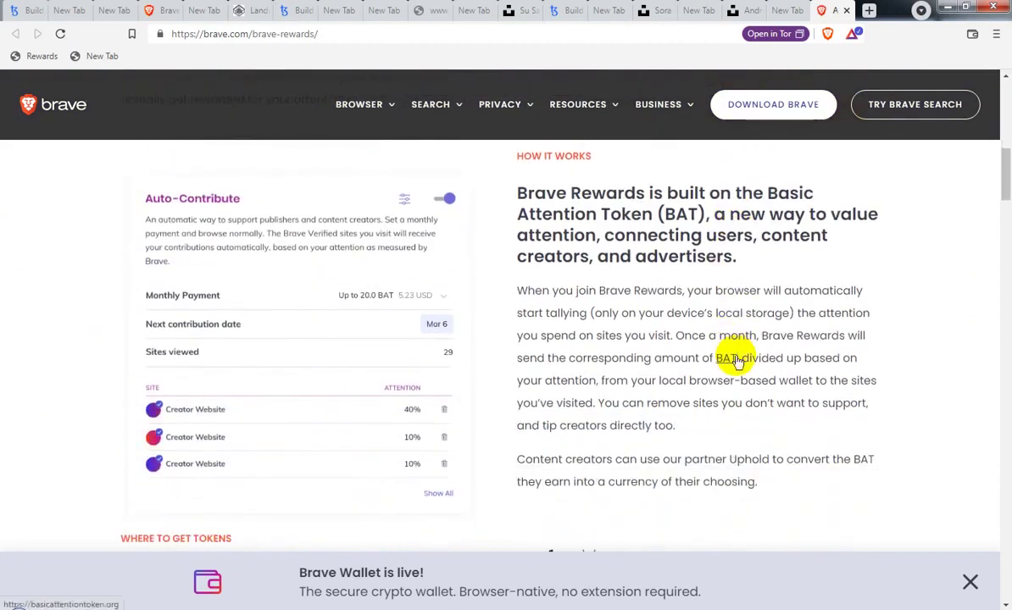
scroll(735, 362, down, 7)
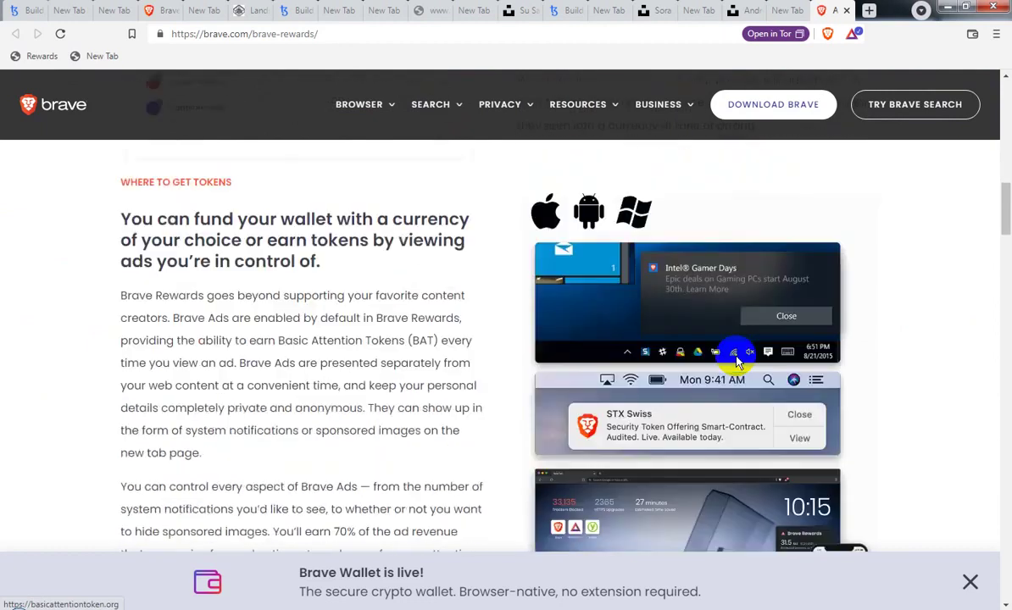
scroll(735, 362, down, 9)
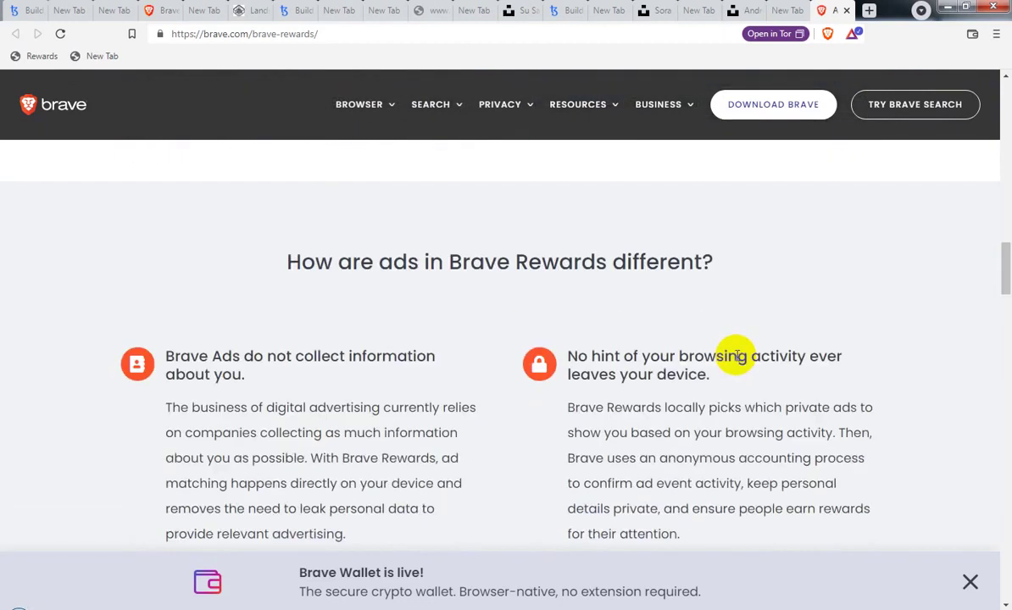
scroll(737, 353, down, 8)
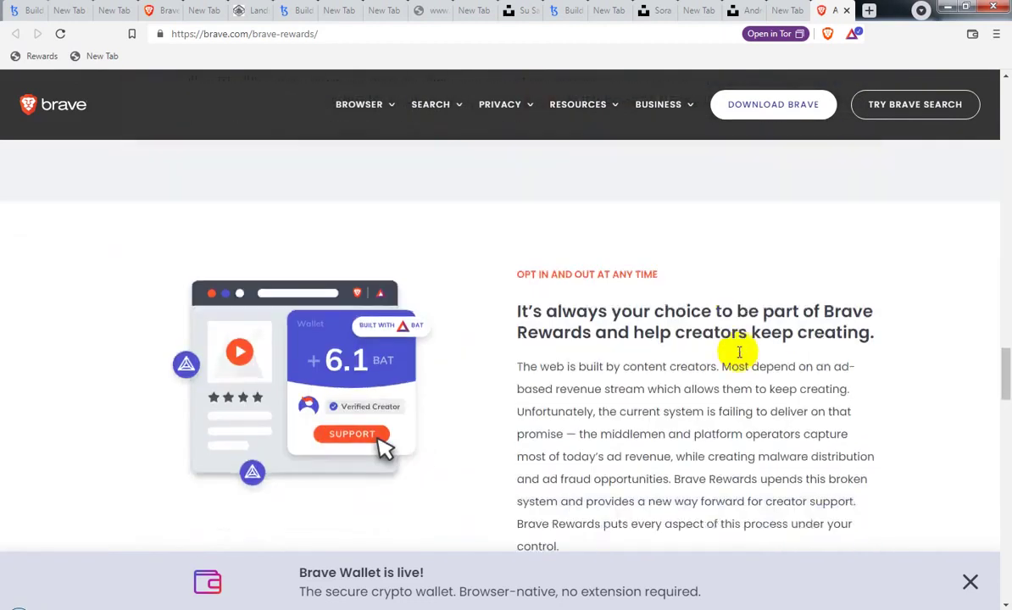
scroll(737, 356, up, 3)
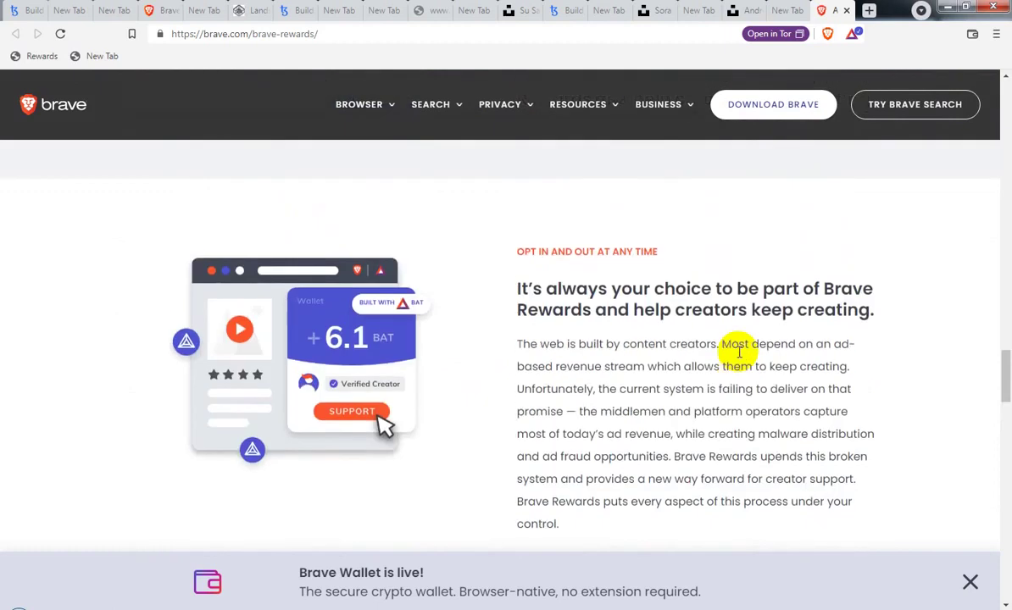
scroll(739, 350, down, 10)
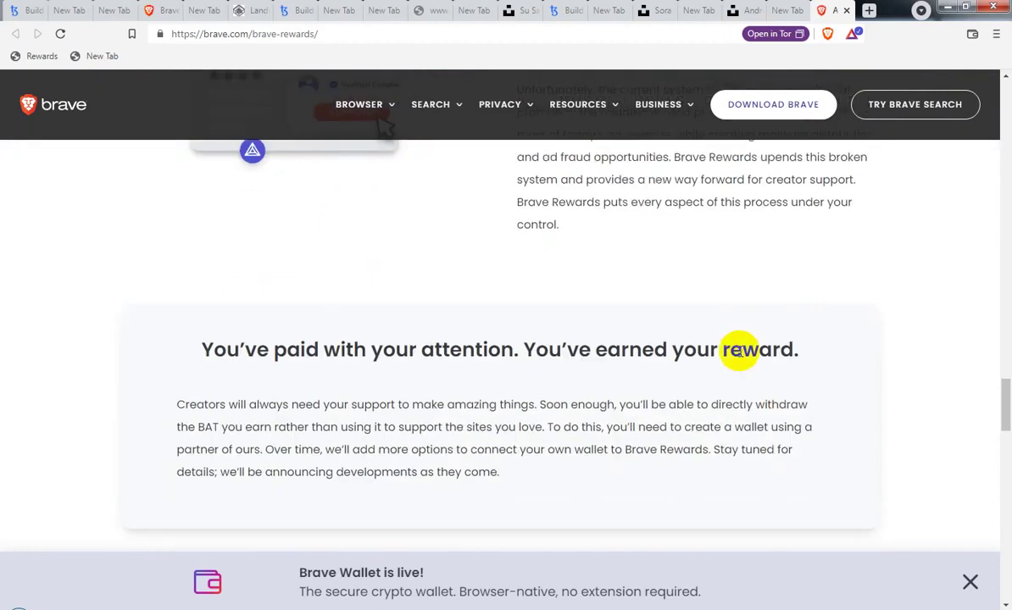
scroll(739, 356, down, 3)
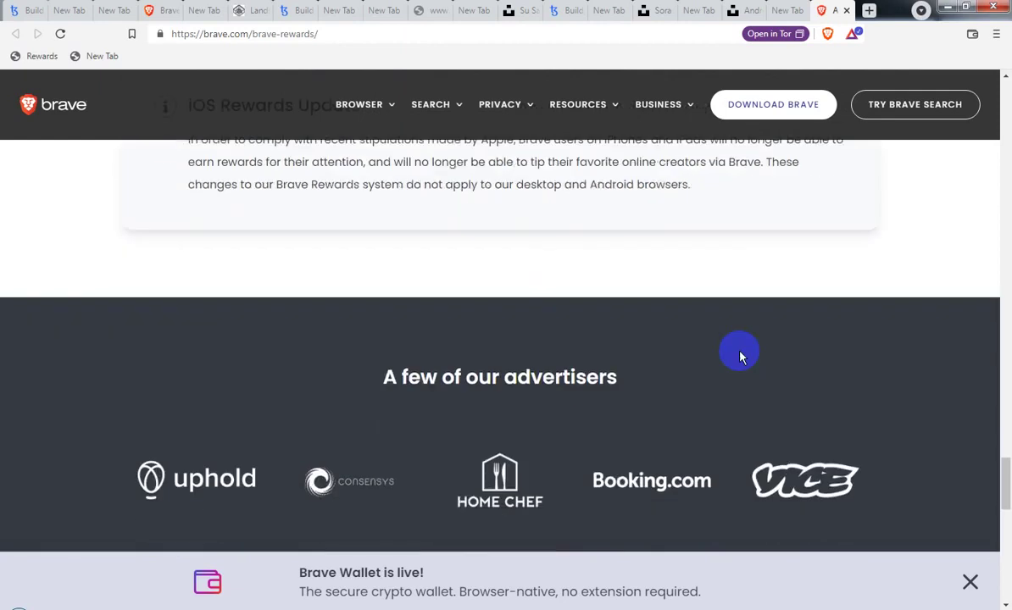
scroll(738, 354, up, 6)
scroll(739, 356, up, 10)
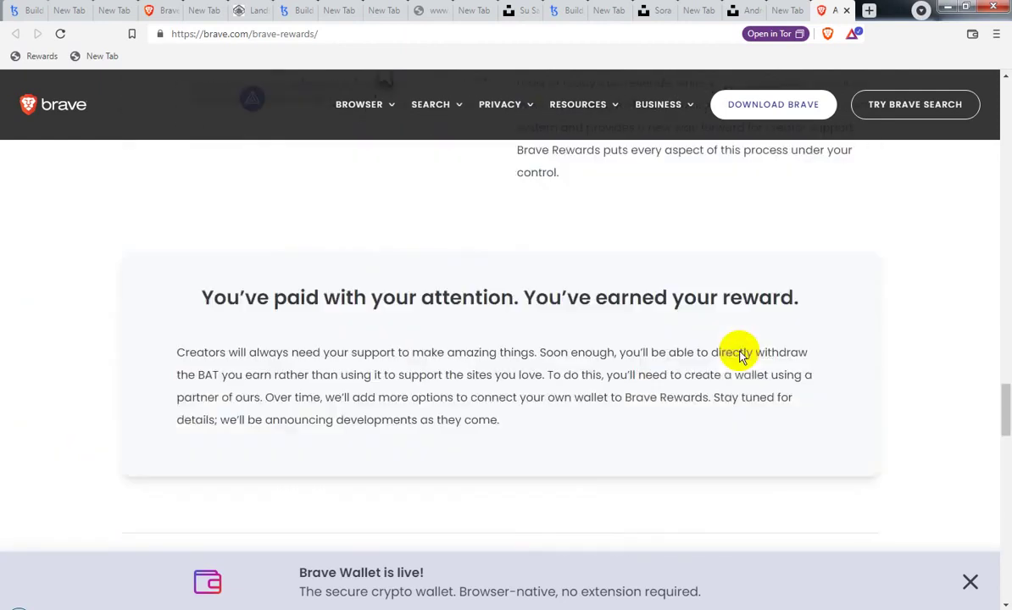
scroll(739, 356, up, 2)
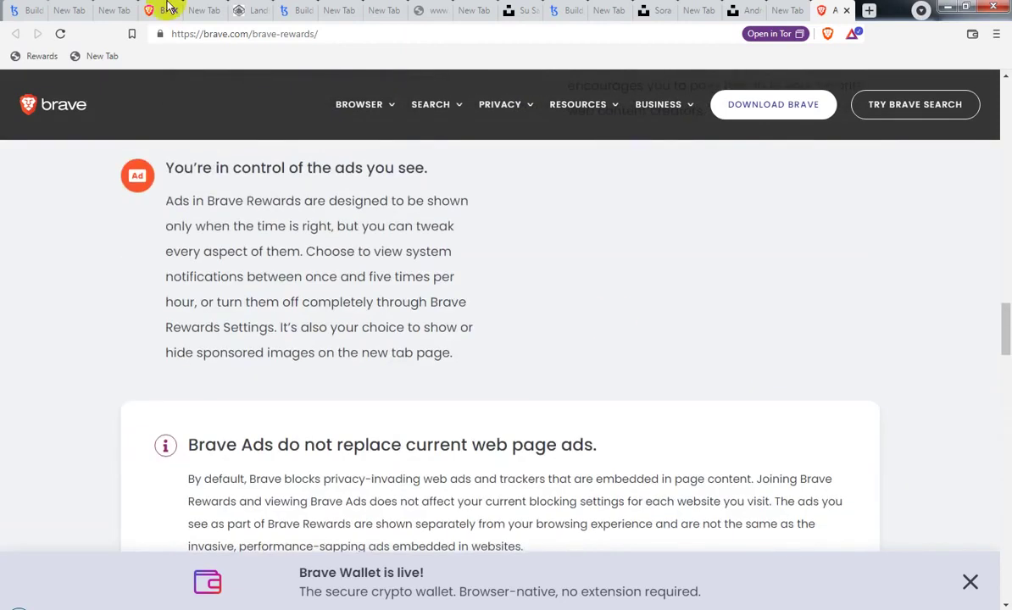
- Switch to the earlier new tab with the rocky lake background and reload it
click(197, 12)
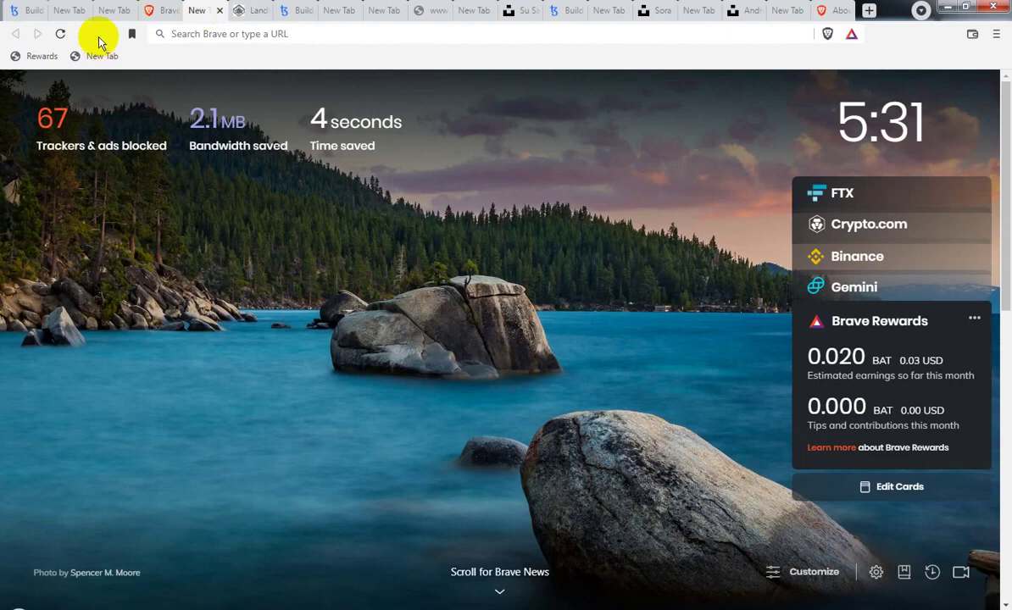
click(61, 34)
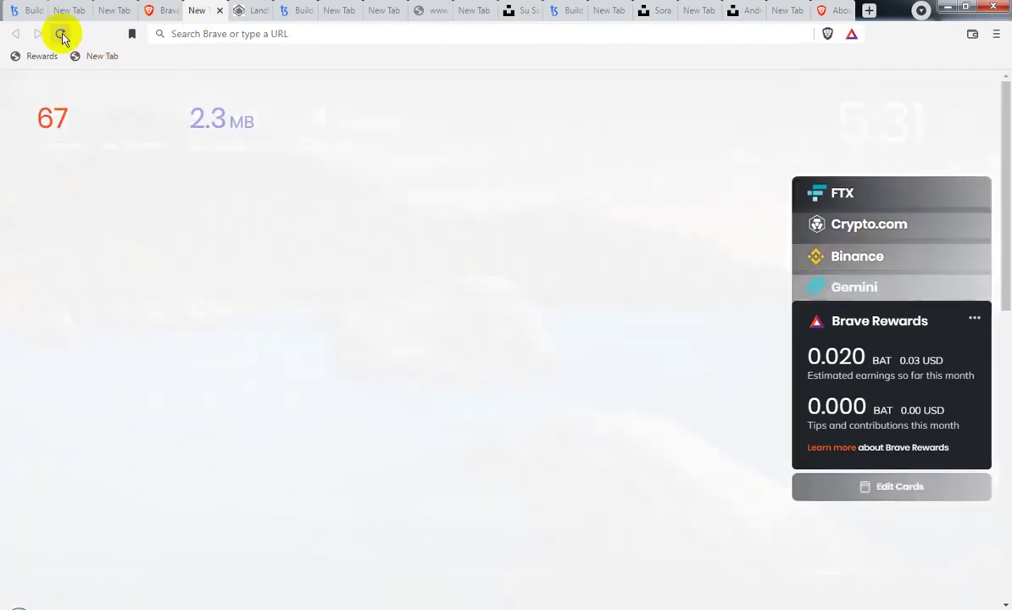